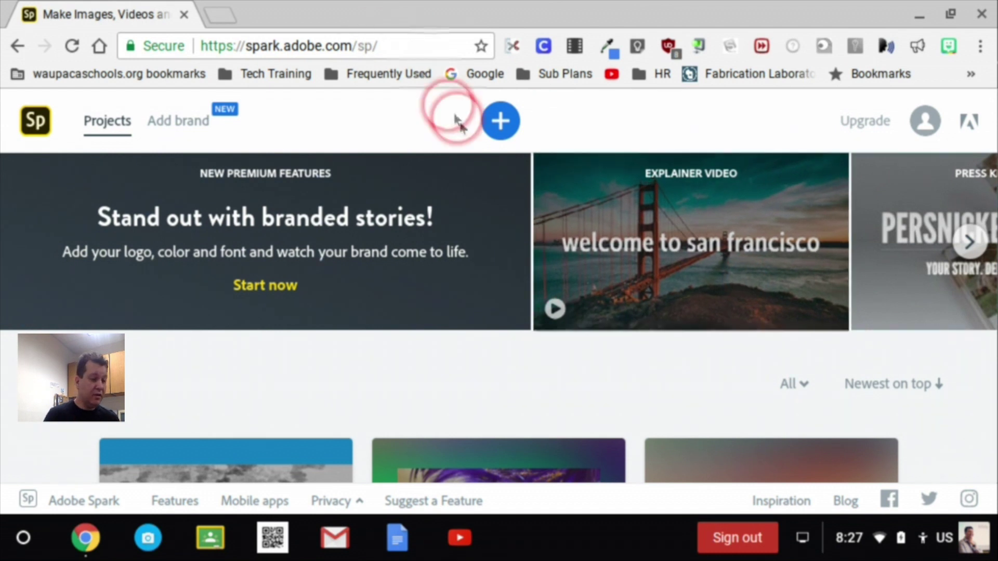
# Open the Create new chooser with the blue + on the Spark projects page.
pyautogui.click(500, 117)
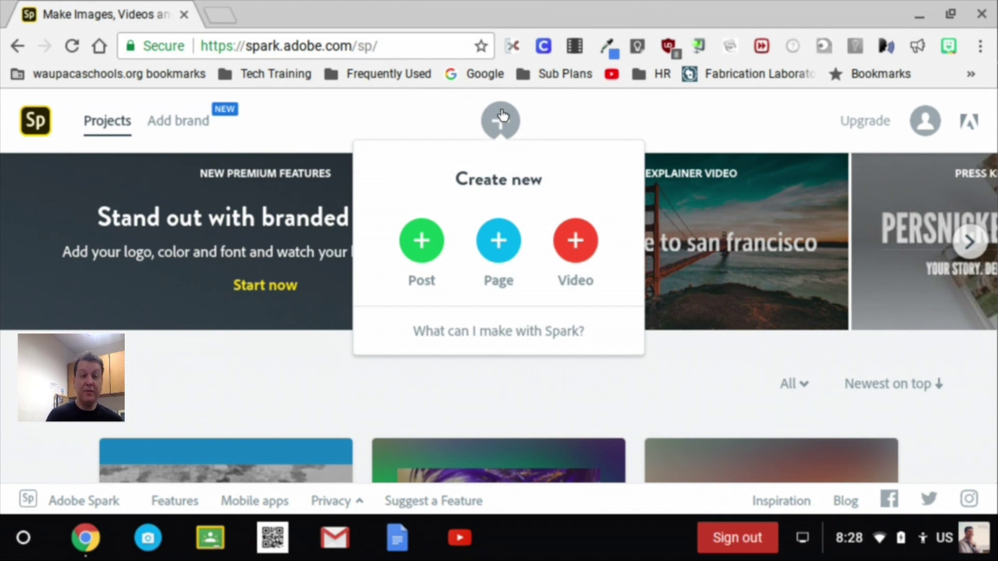
# Choose Video as the new project type and skip the title prompt.
pyautogui.click(575, 244)
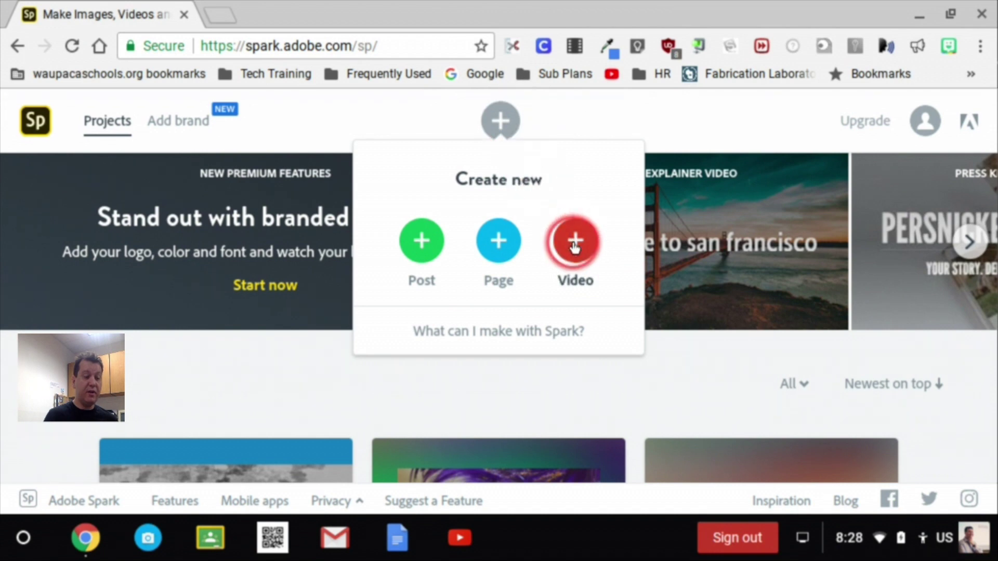
pyautogui.click(578, 235)
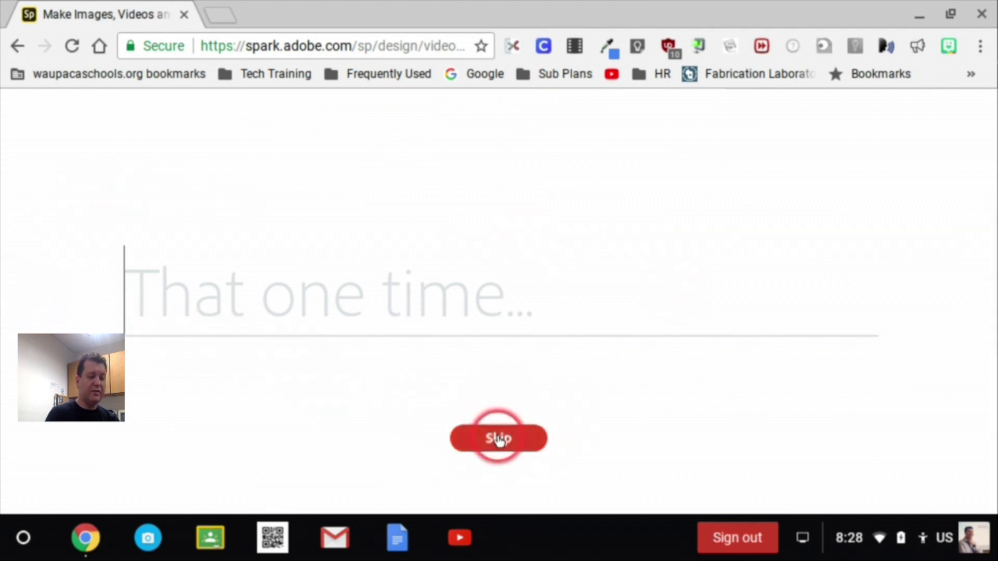
pyautogui.click(496, 434)
# Pick the Tell What Happened template, dismiss the add-content prompt, and return to slide 1.
pyautogui.scroll(2, 450, 204)
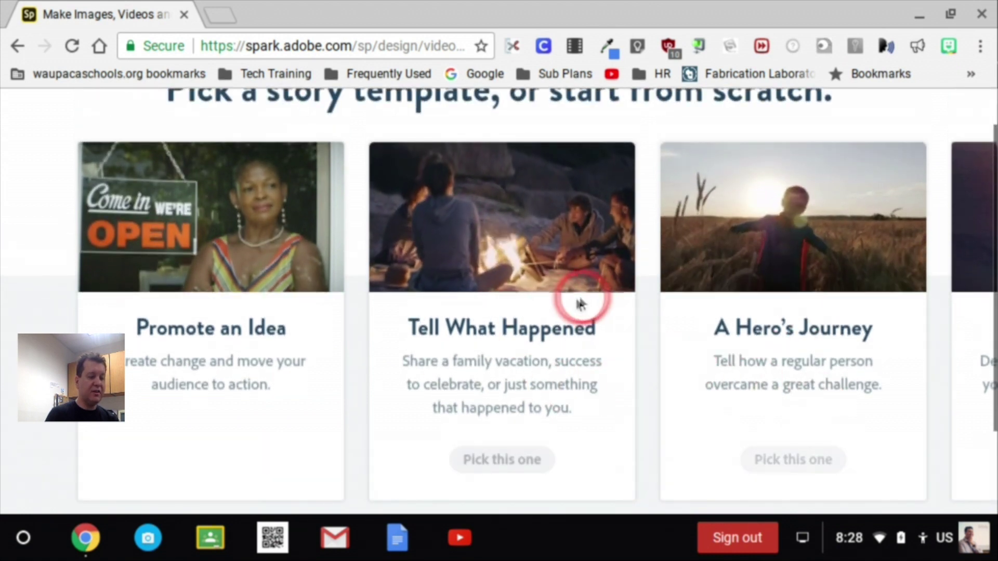
pyautogui.click(473, 317)
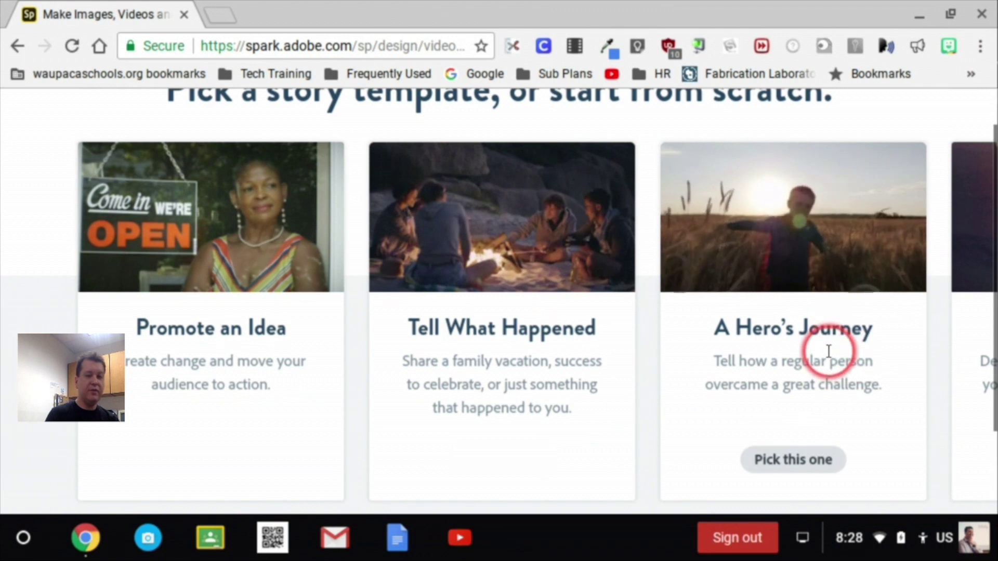
pyautogui.hscroll(3, 650, 415)
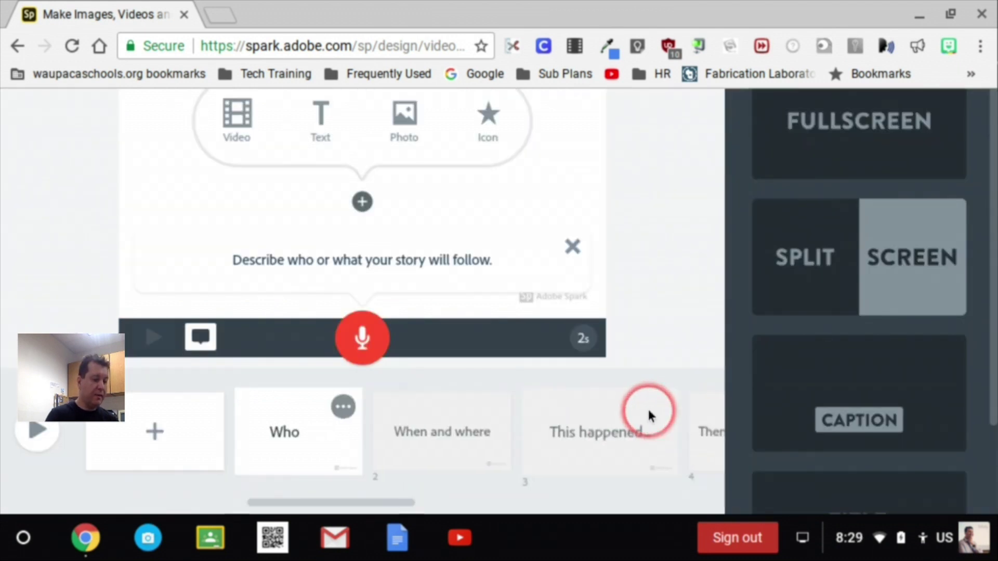
pyautogui.click(359, 498)
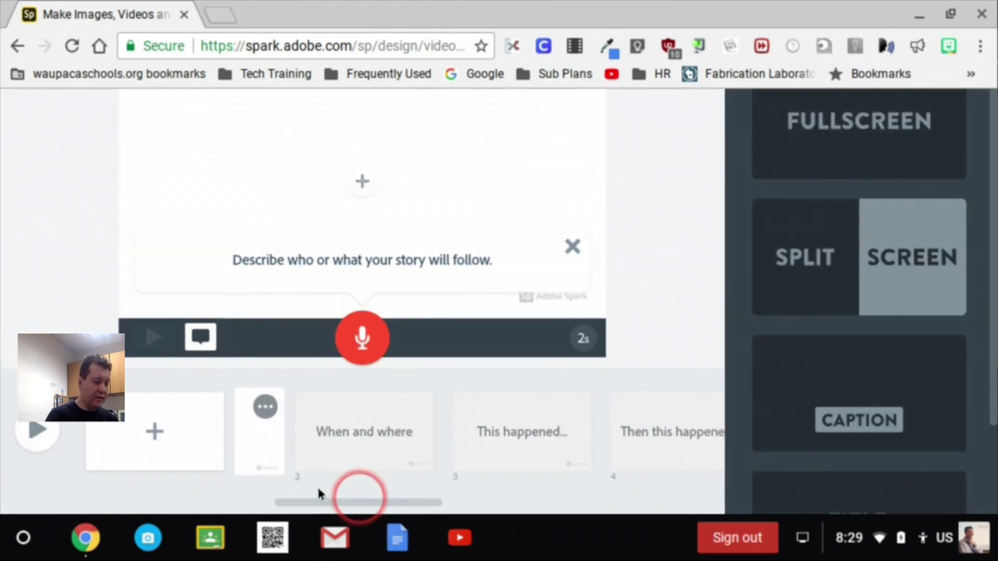
pyautogui.click(316, 503)
pyautogui.moveTo(316, 504); pyautogui.dragTo(338, 473)
pyautogui.click(502, 470)
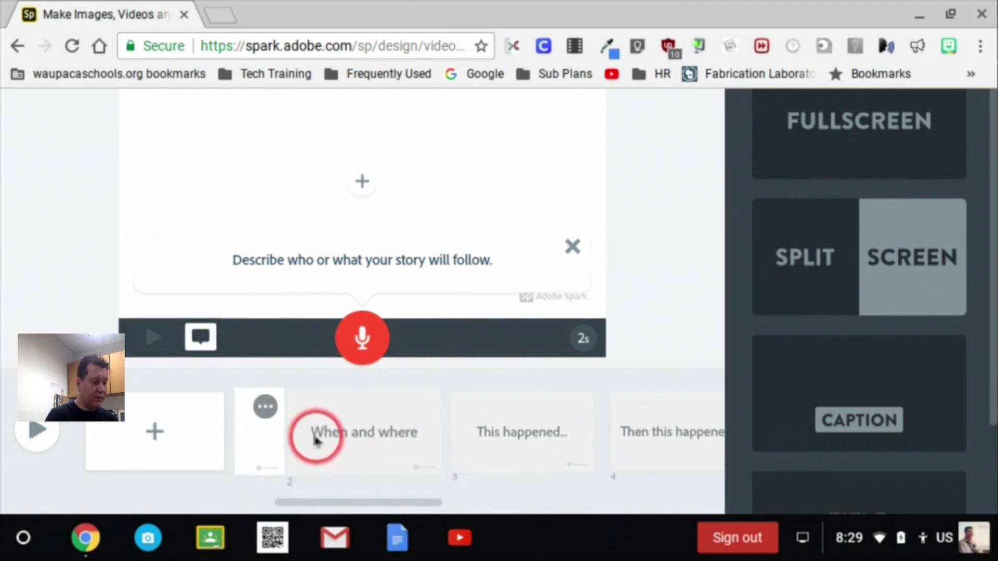
pyautogui.hscroll(-3, 318, 508)
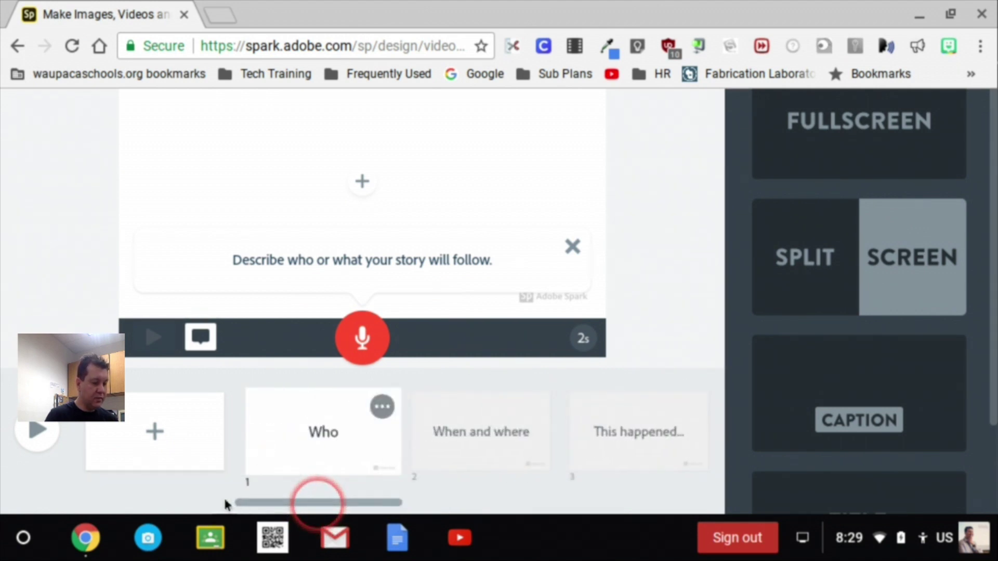
pyautogui.scroll(1, 383, 229)
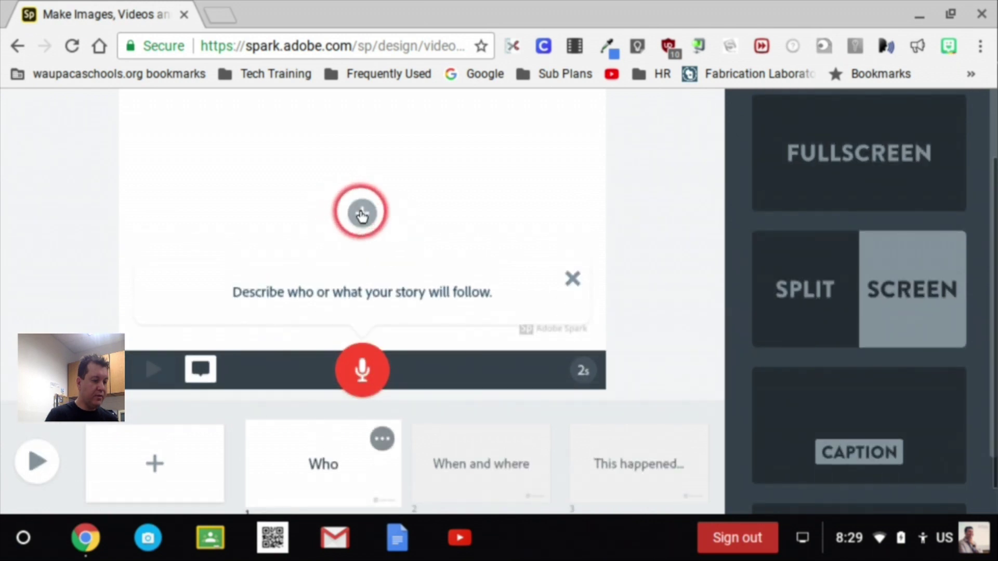
# Add a text box to slide 1 from its Video/Text/Photo/Icon content menu.
pyautogui.click(364, 213)
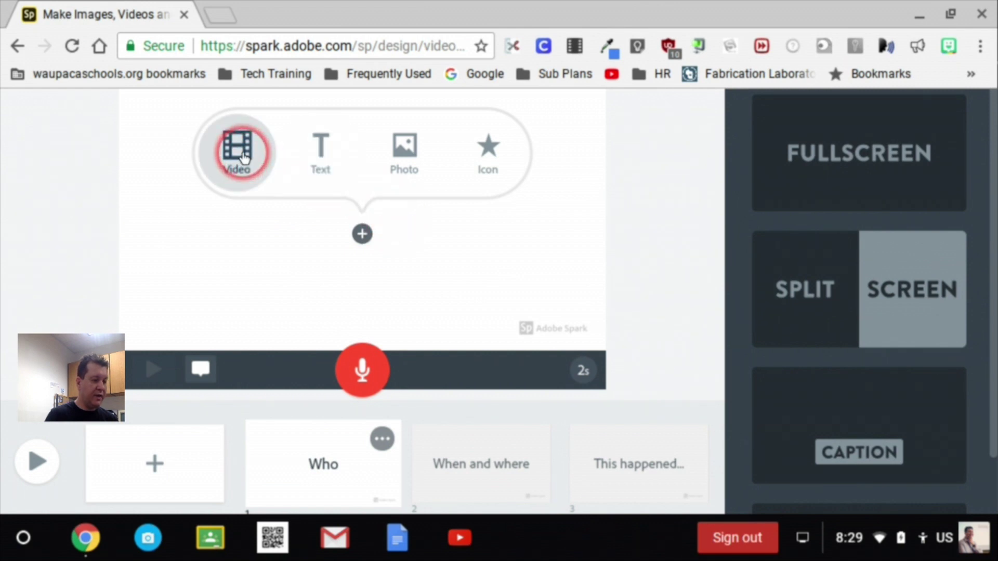
pyautogui.click(249, 152)
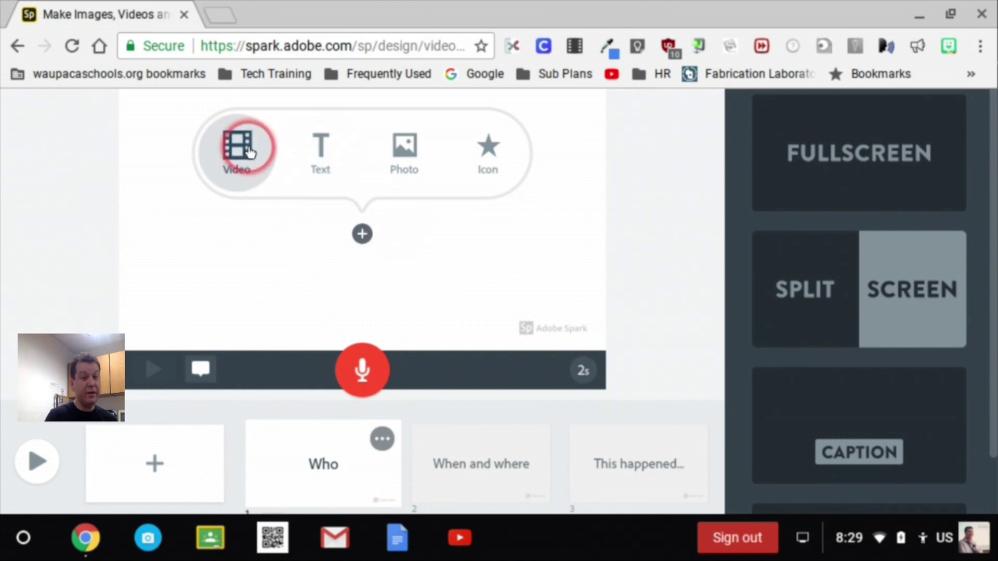
pyautogui.click(260, 148)
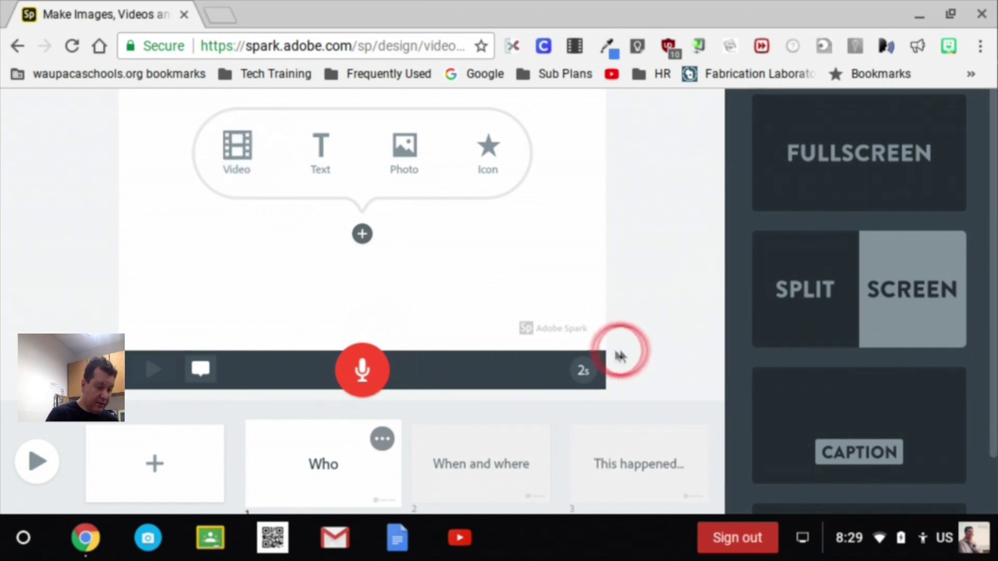
pyautogui.click(606, 373)
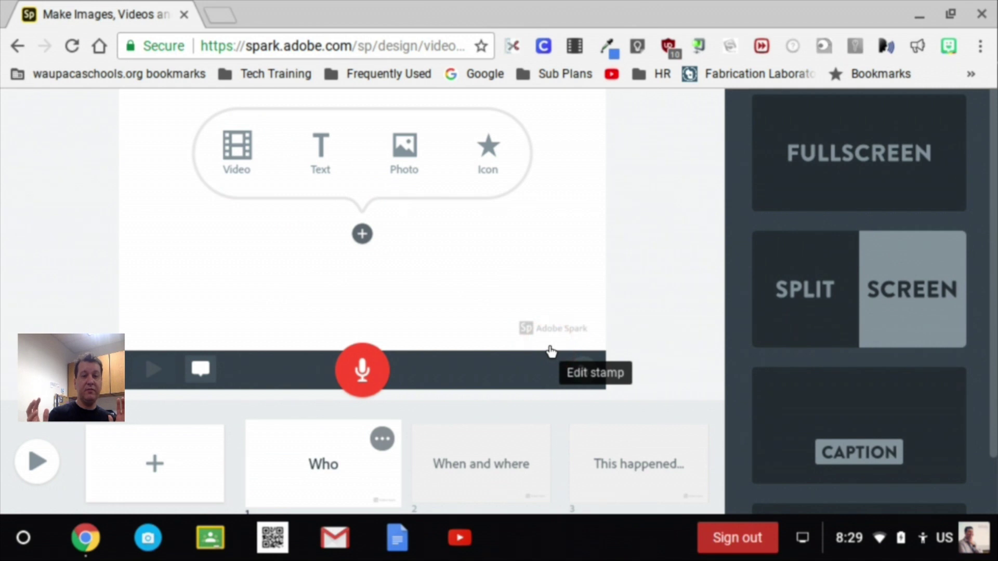
pyautogui.click(314, 136)
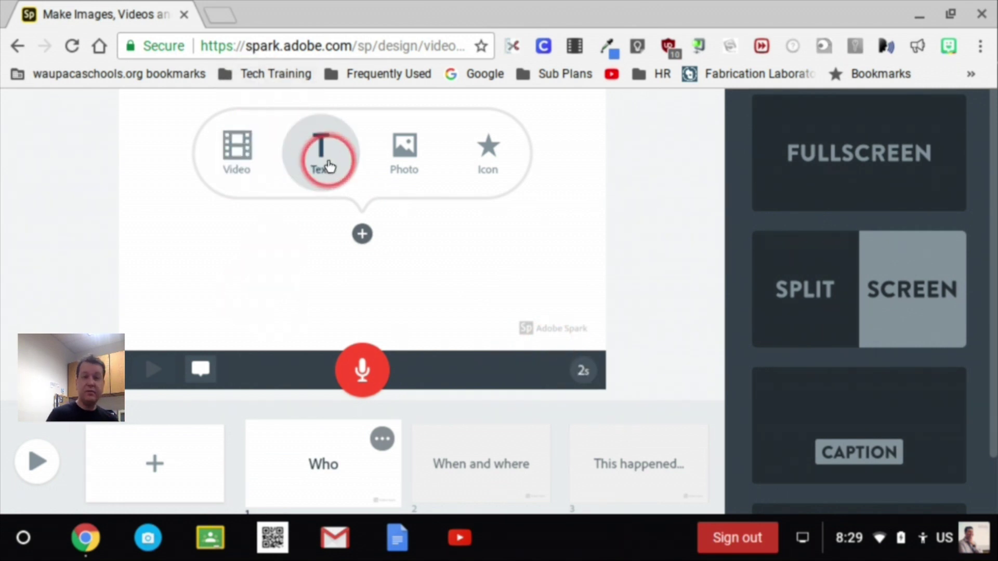
pyautogui.click(404, 148)
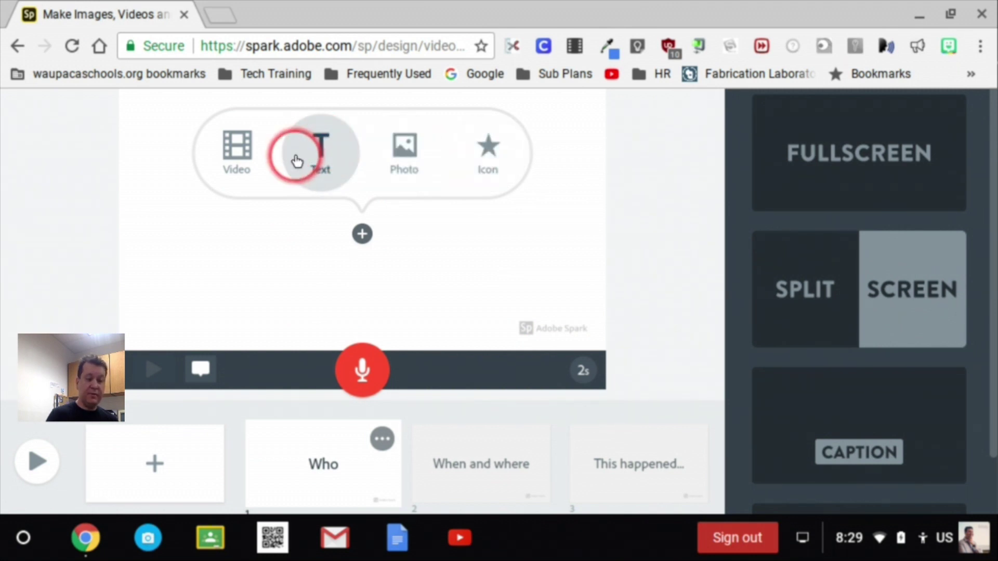
pyautogui.click(329, 150)
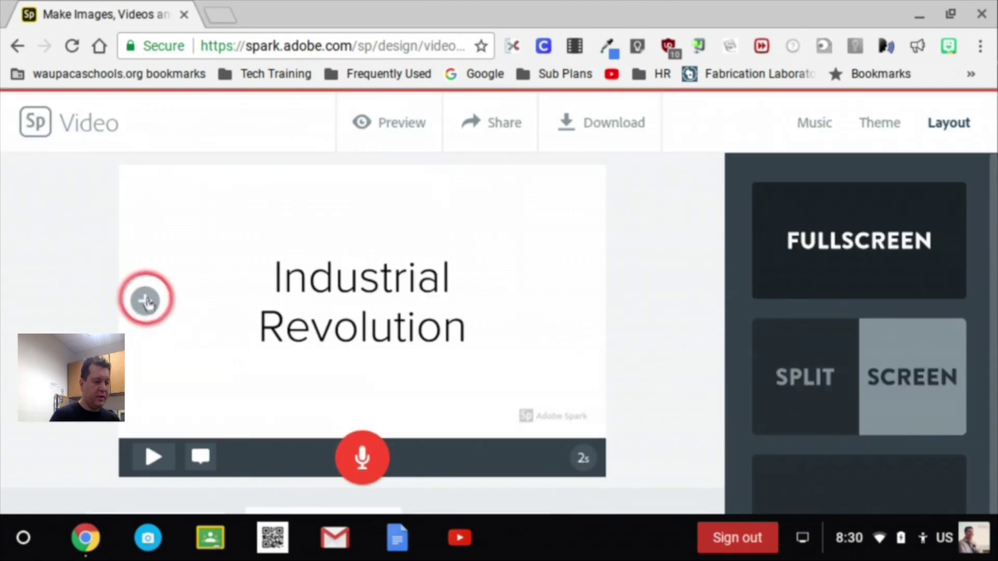
# Add a photo beside the title and search free photos for 'Industrial Revolution'.
pyautogui.click(145, 301)
pyautogui.click(190, 260)
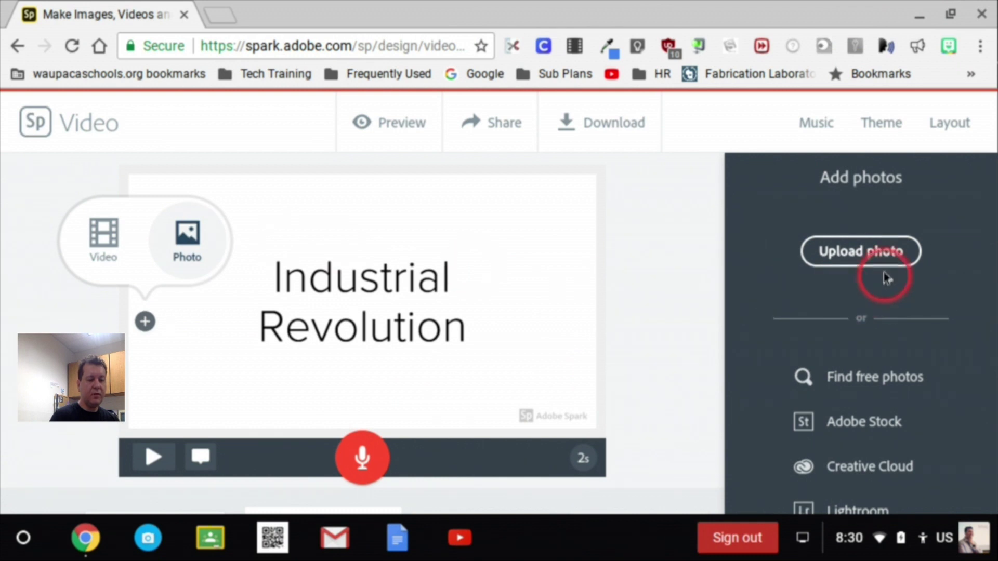
pyautogui.click(847, 252)
pyautogui.click(874, 360)
pyautogui.click(865, 390)
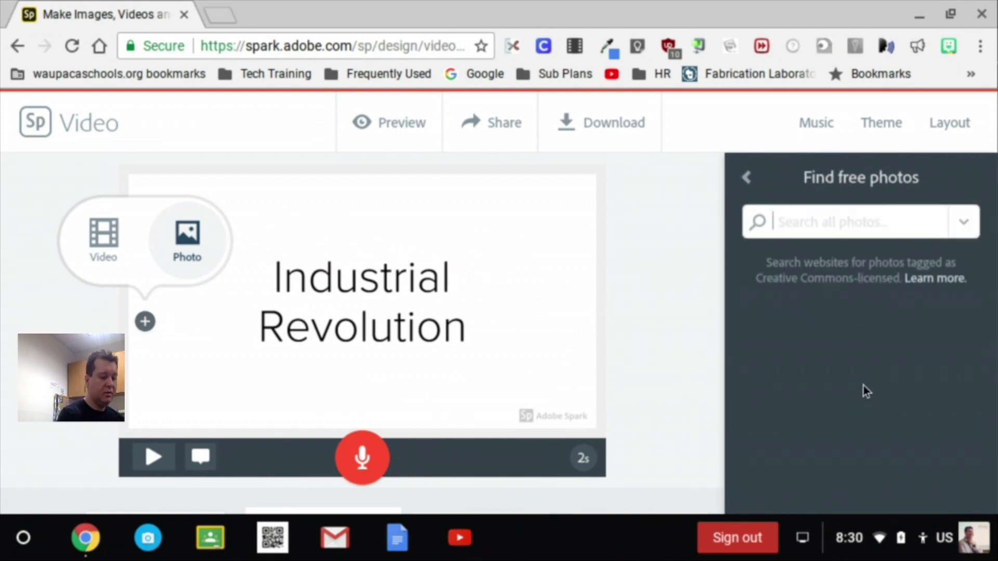
pyautogui.write('Industrial Revolut')
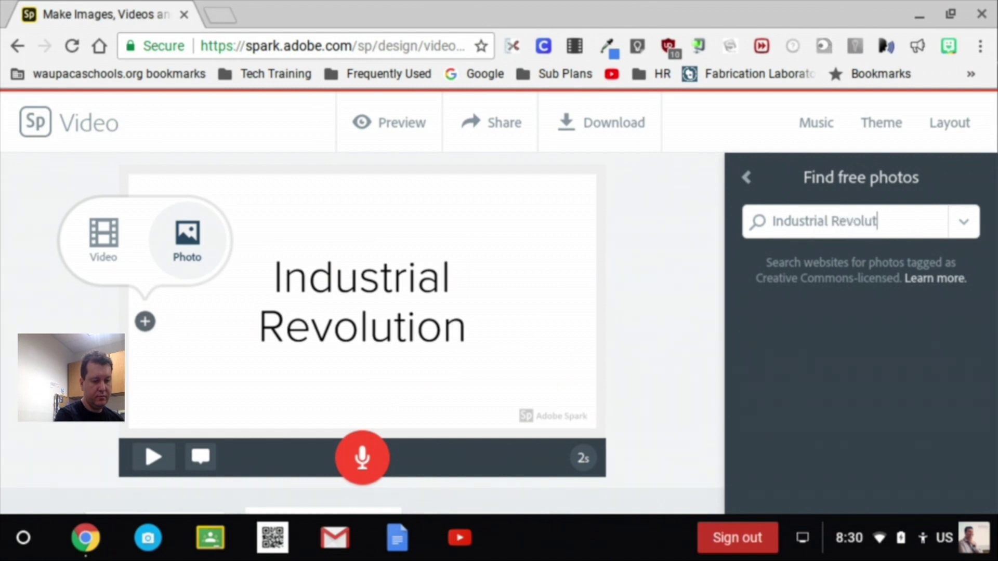
pyautogui.write('ion')
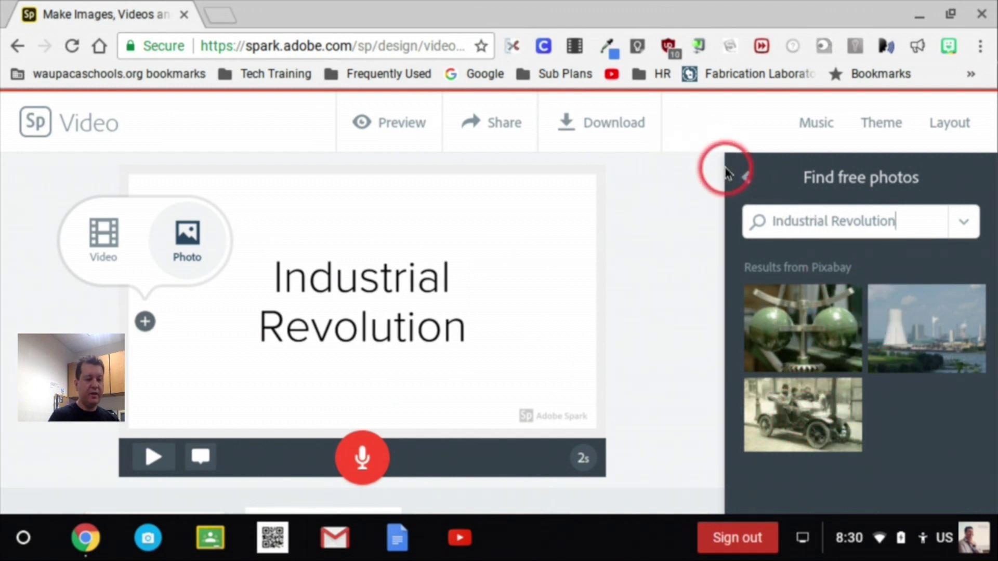
pyautogui.click(224, 20)
# Search Google Images for industrial revolution, filtered to Labeled for reuse.
pyautogui.write('Industrila')
pyautogui.press('BackSpace')
pyautogui.press('BackSpace')
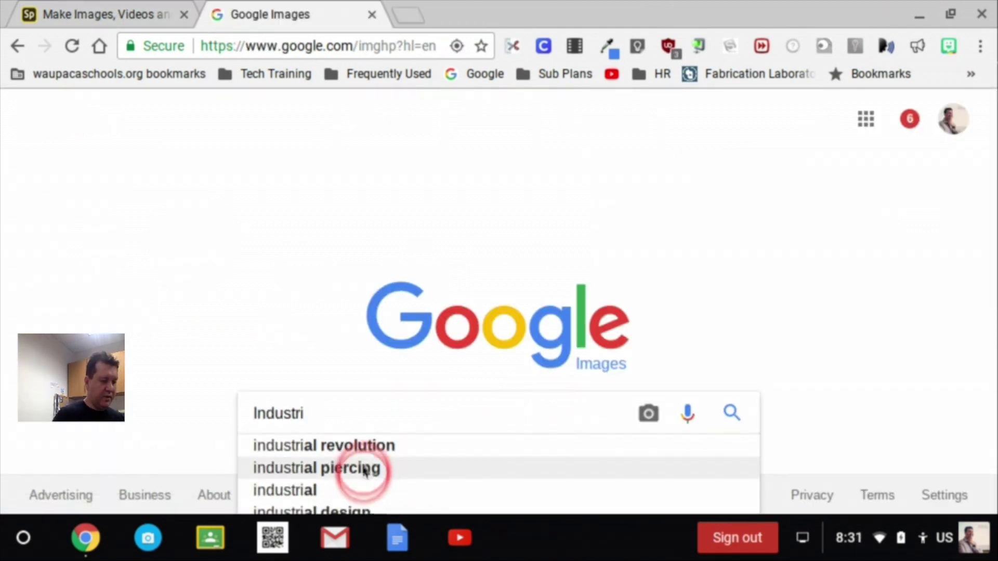
pyautogui.click(365, 446)
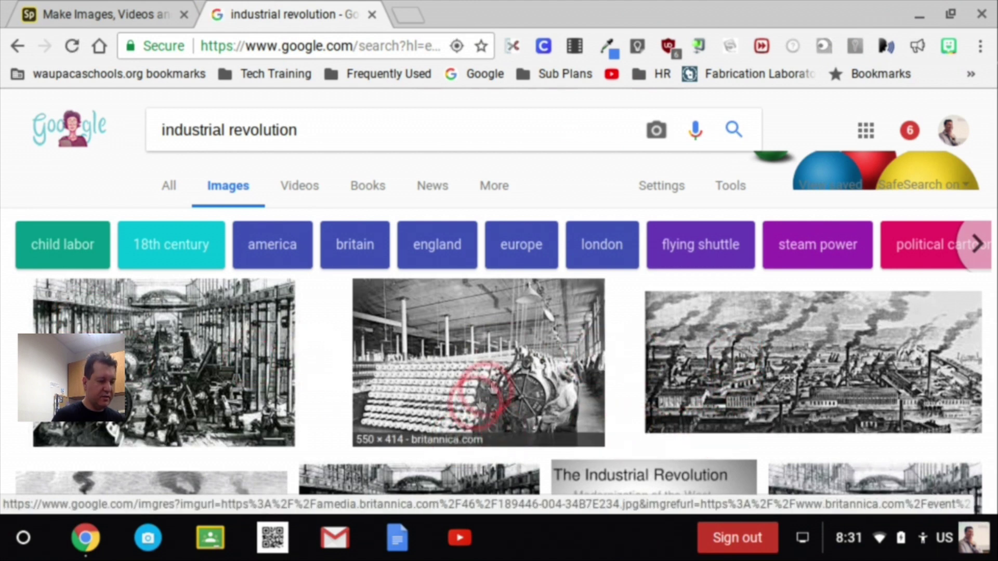
pyautogui.click(730, 186)
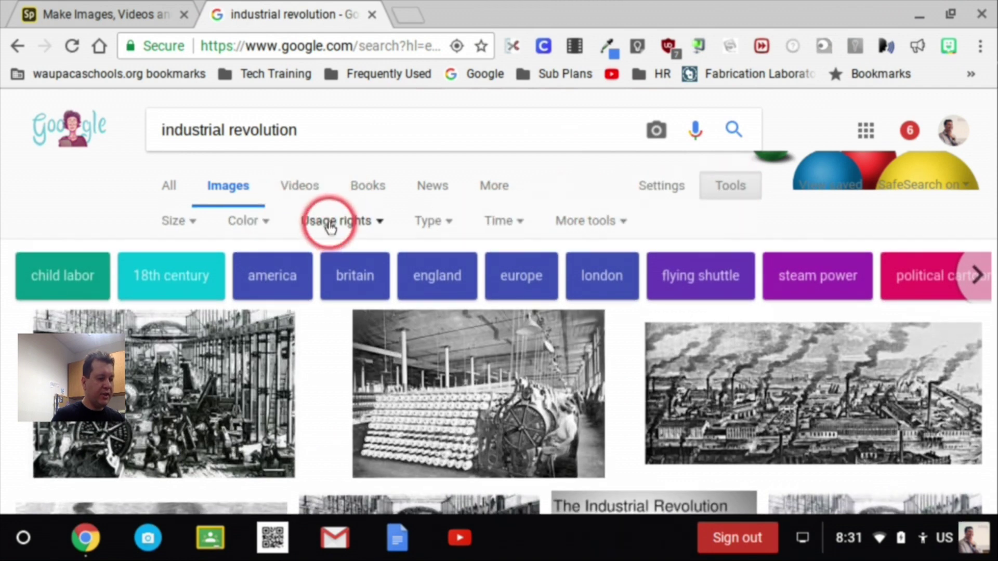
pyautogui.click(331, 222)
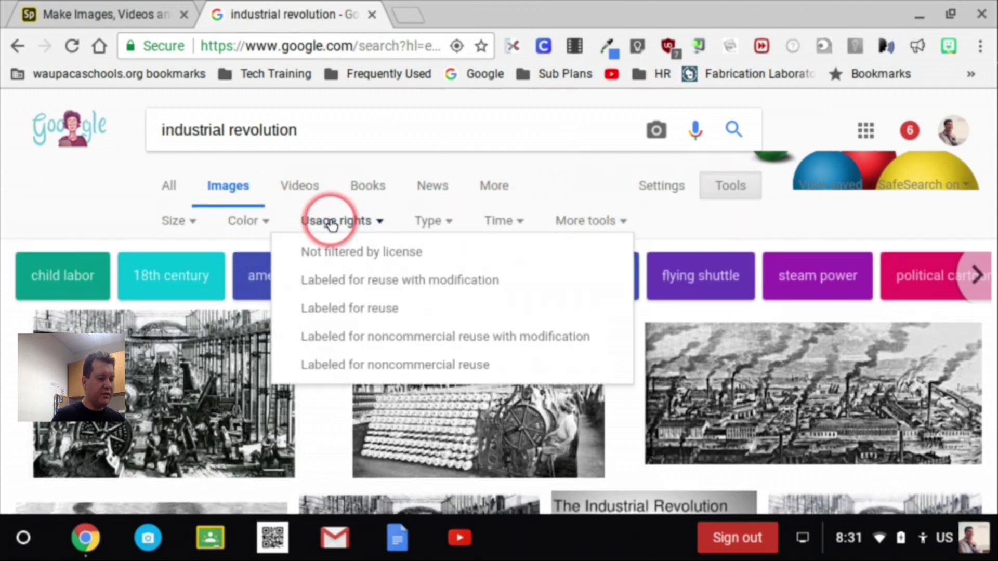
pyautogui.click(323, 309)
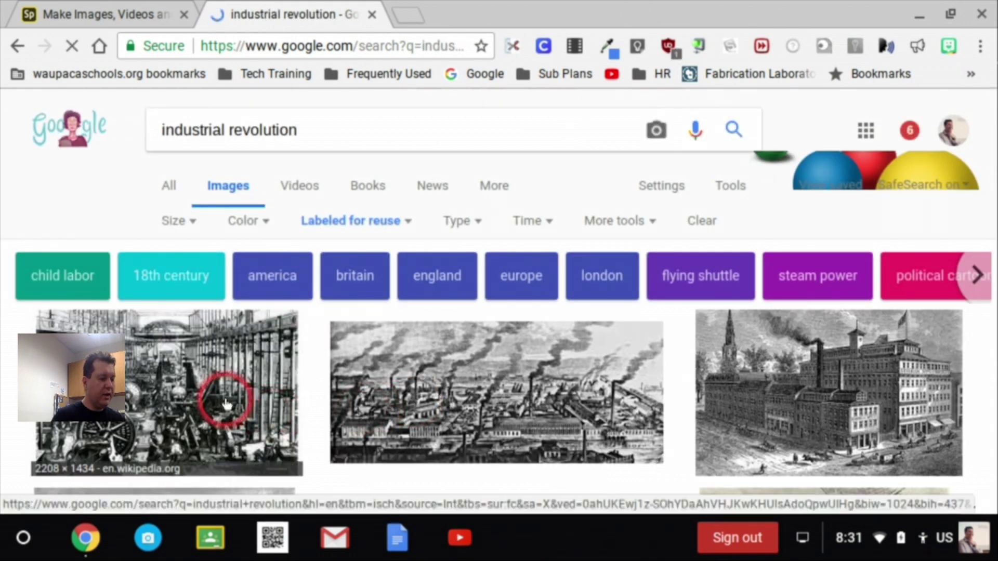
pyautogui.scroll(-2, 219, 395)
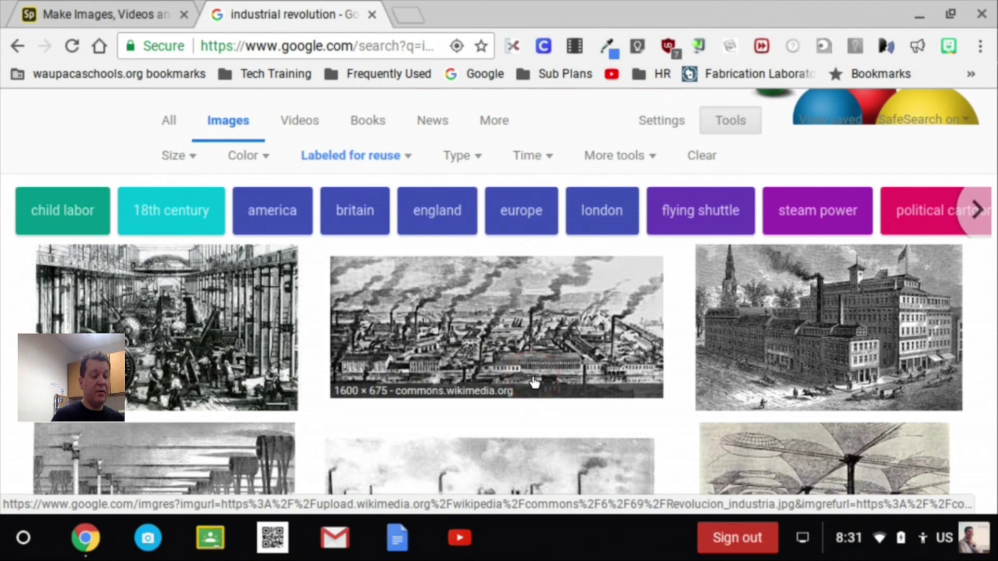
pyautogui.scroll(-3, 534, 382)
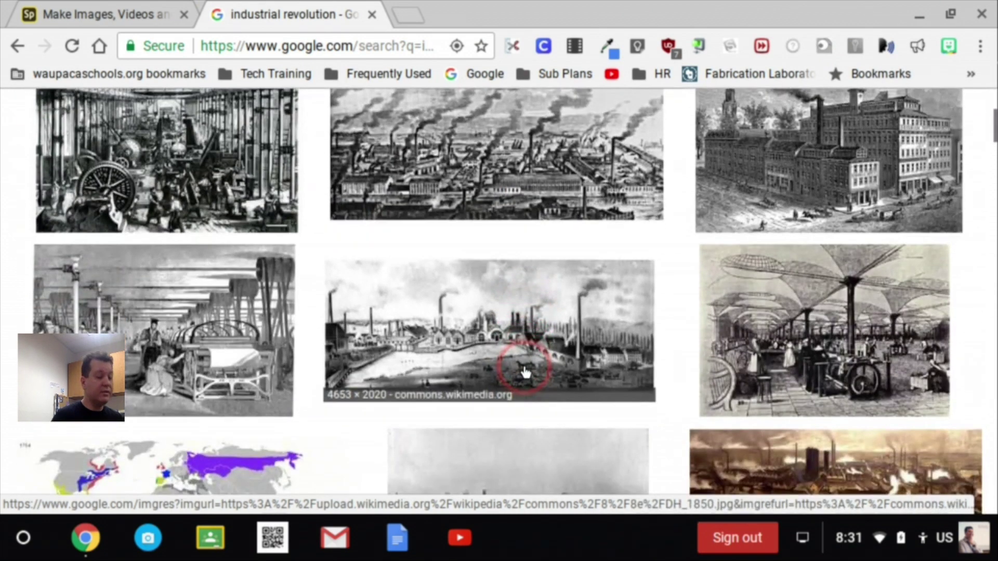
pyautogui.scroll(4, 525, 372)
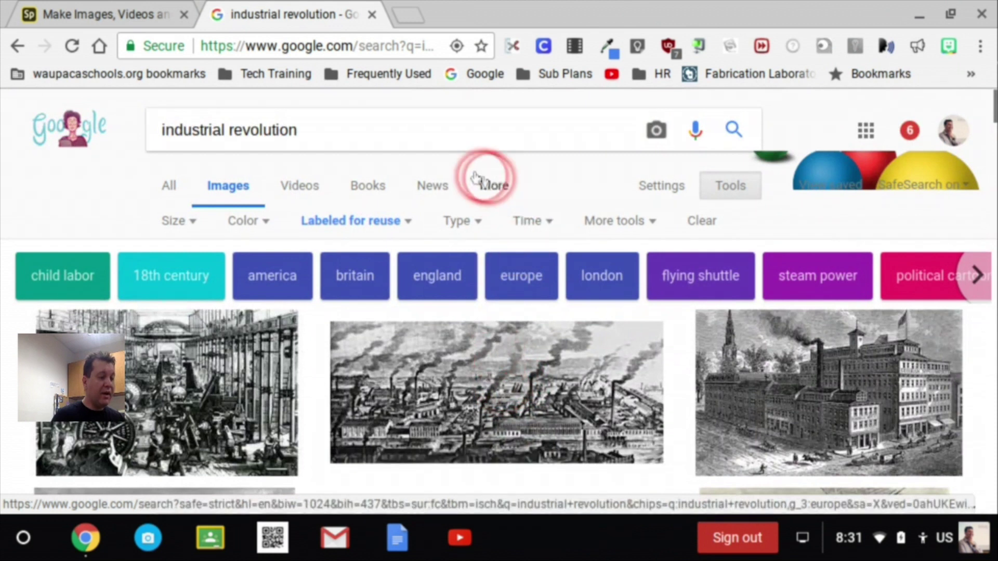
# Narrow the reuse-labeled image search by appending 'site:flickr.com' to the query.
pyautogui.click(356, 132)
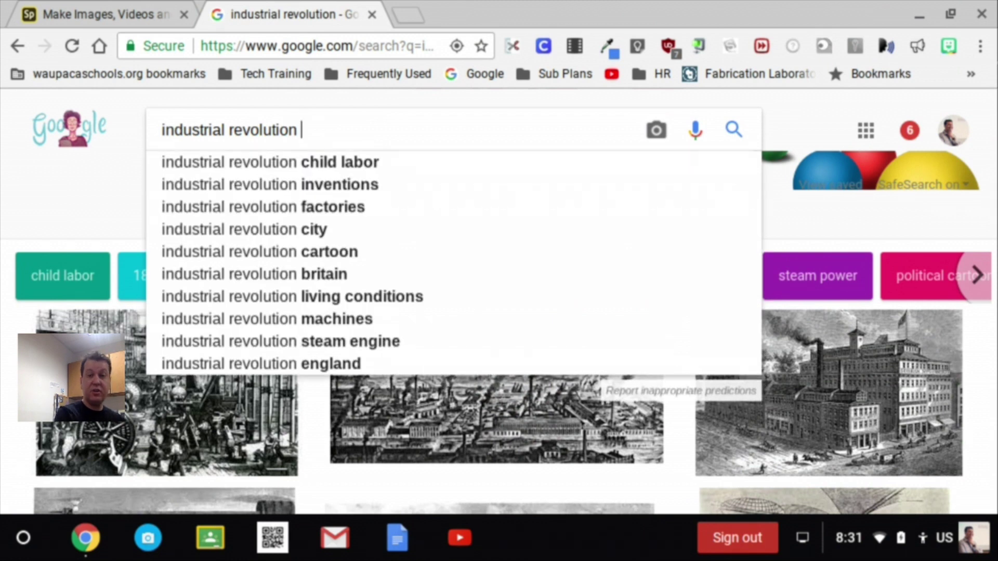
pyautogui.write('site:')
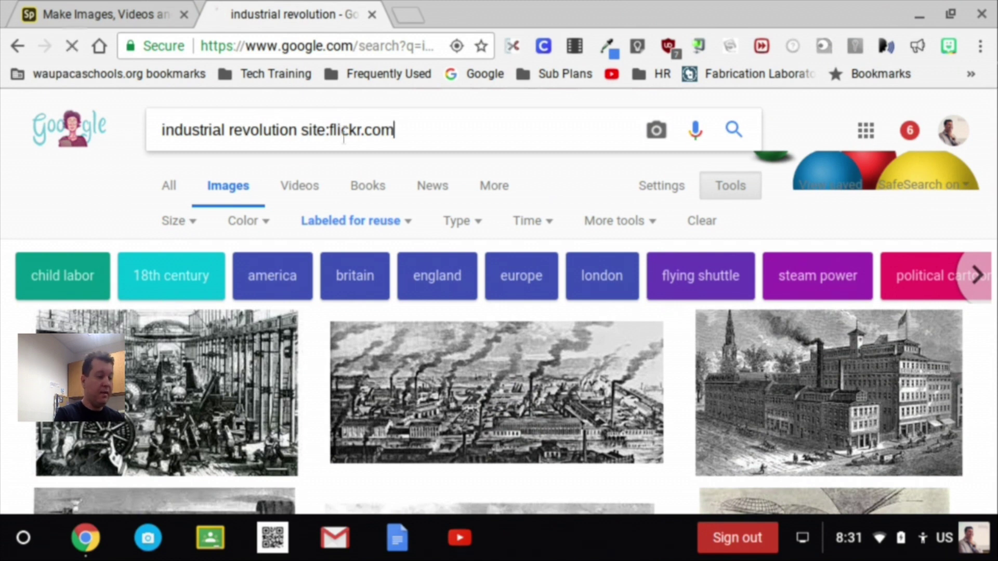
pyautogui.write('flickr.com')
pyautogui.press('Return')
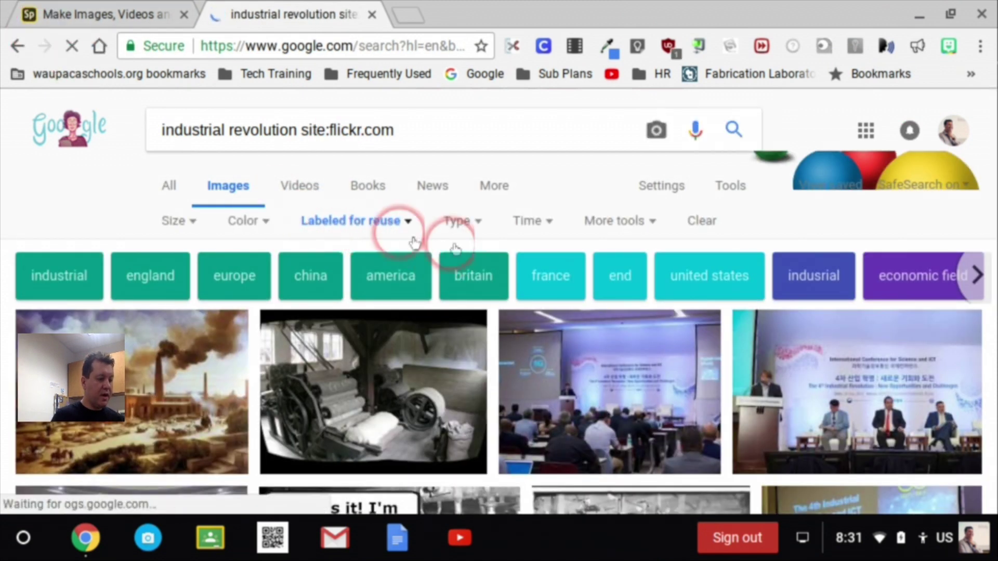
pyautogui.scroll(-3, 474, 263)
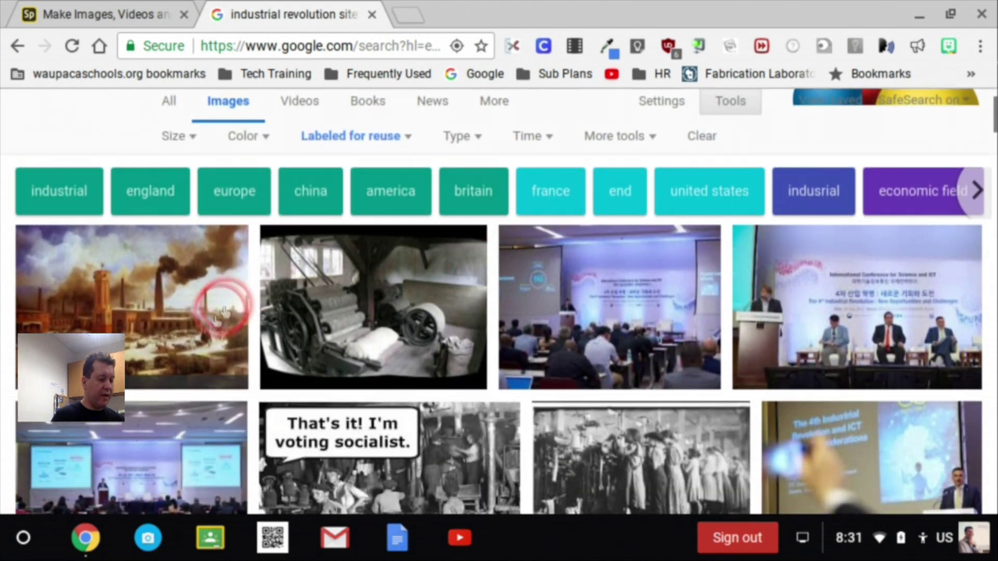
# Visit the Flickr page of the wool-carding loom photo and close the 'Never miss a post' popup.
pyautogui.click(383, 343)
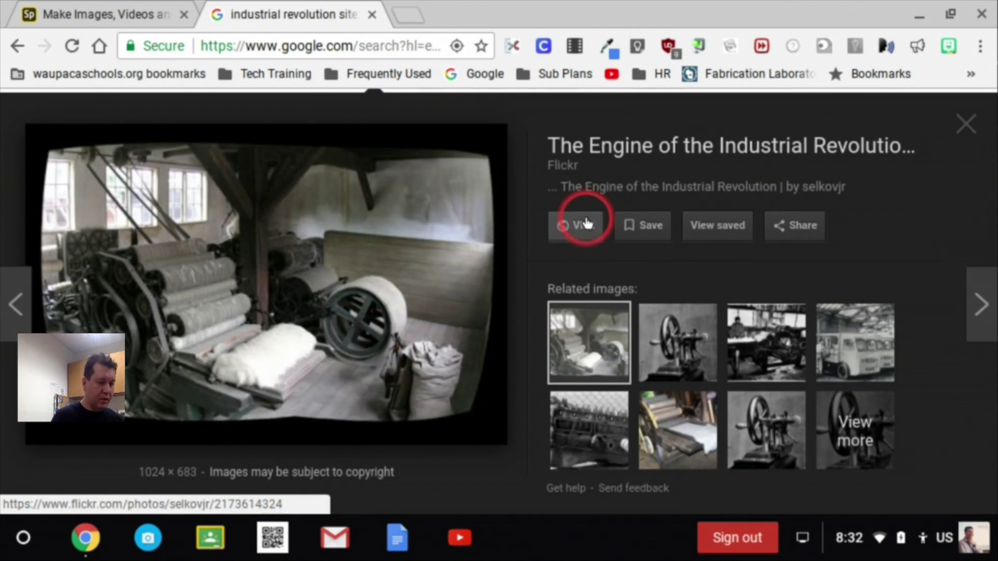
pyautogui.click(583, 229)
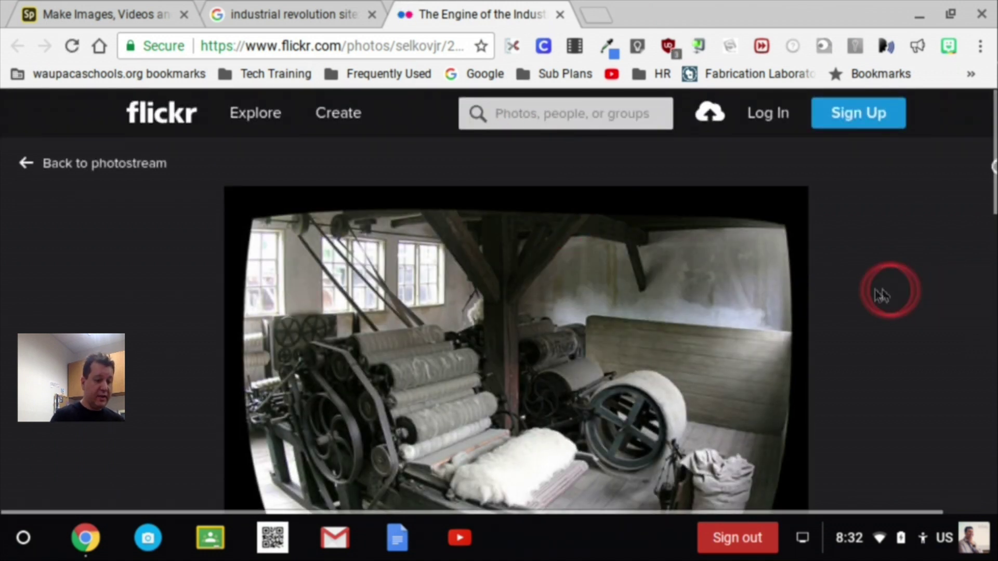
pyautogui.scroll(-1, 878, 286)
pyautogui.scroll(-5, 858, 278)
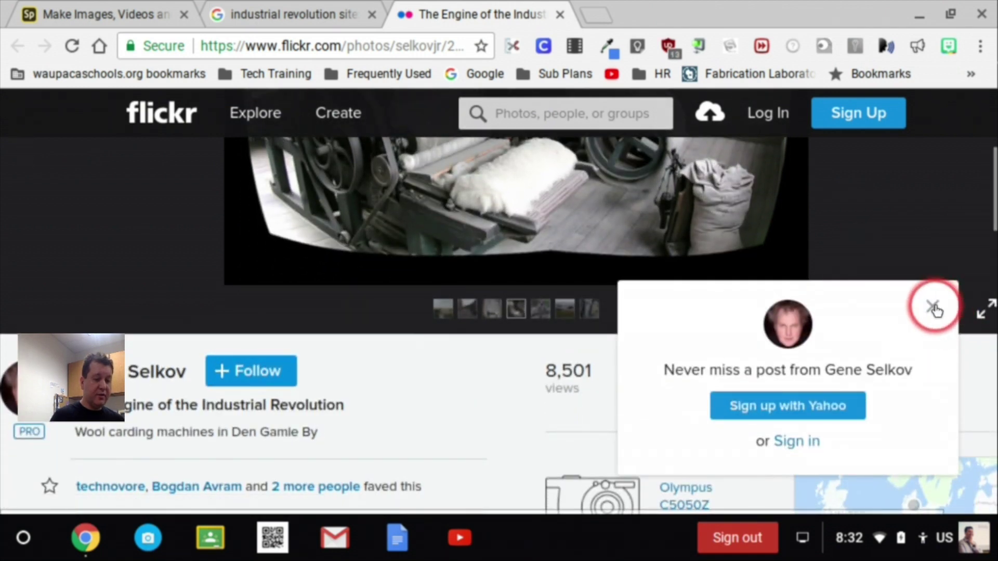
pyautogui.click(933, 308)
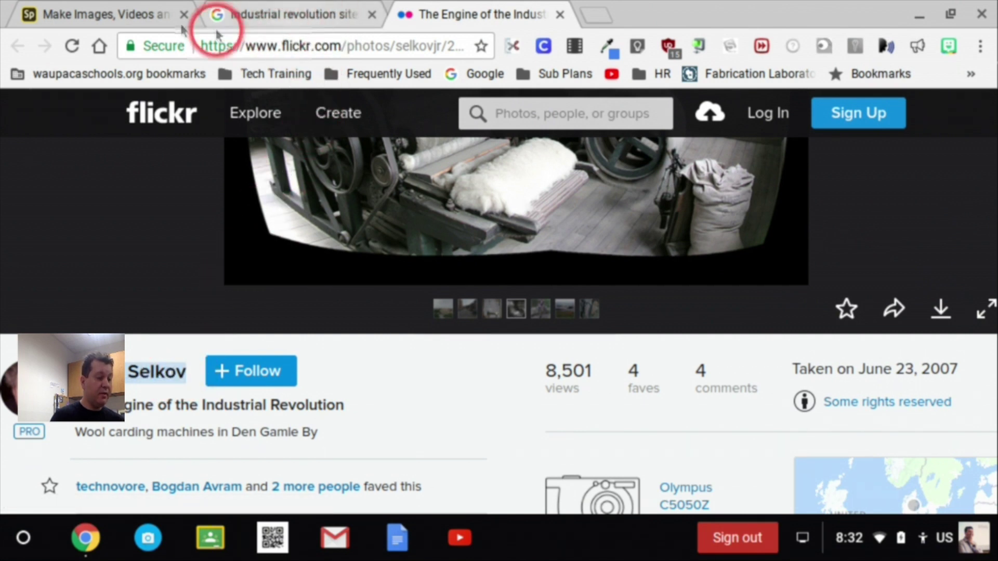
# Reload the offline Spark project and open the Credits slide's text for editing.
pyautogui.click(116, 20)
pyautogui.click(614, 352)
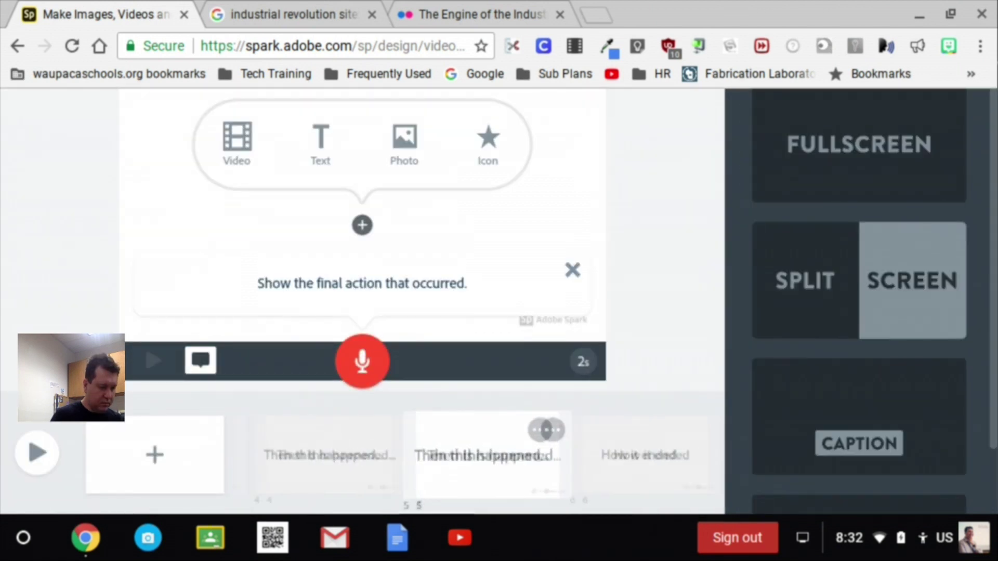
pyautogui.moveTo(702, 463); pyautogui.dragTo(457, 450)
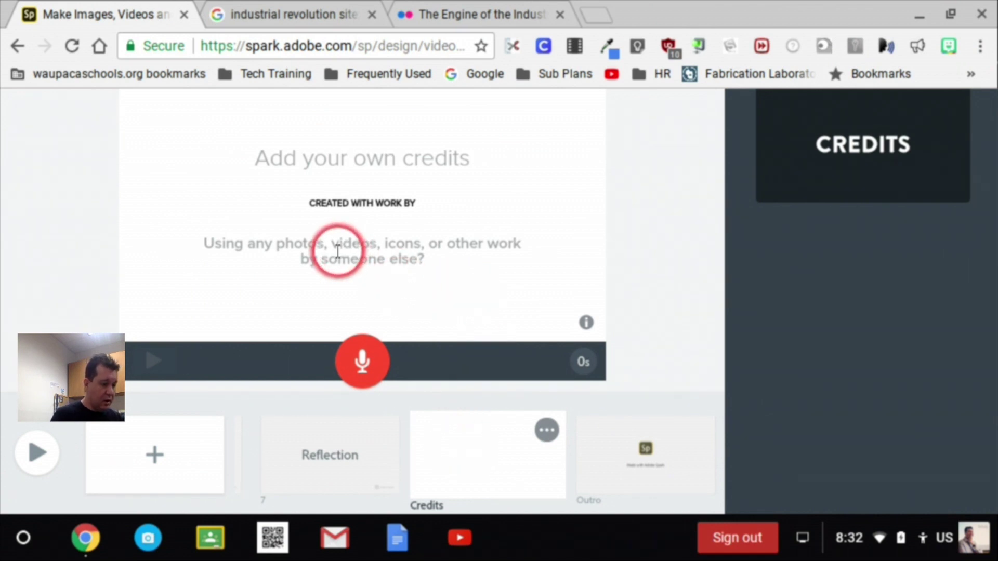
pyautogui.click(338, 250)
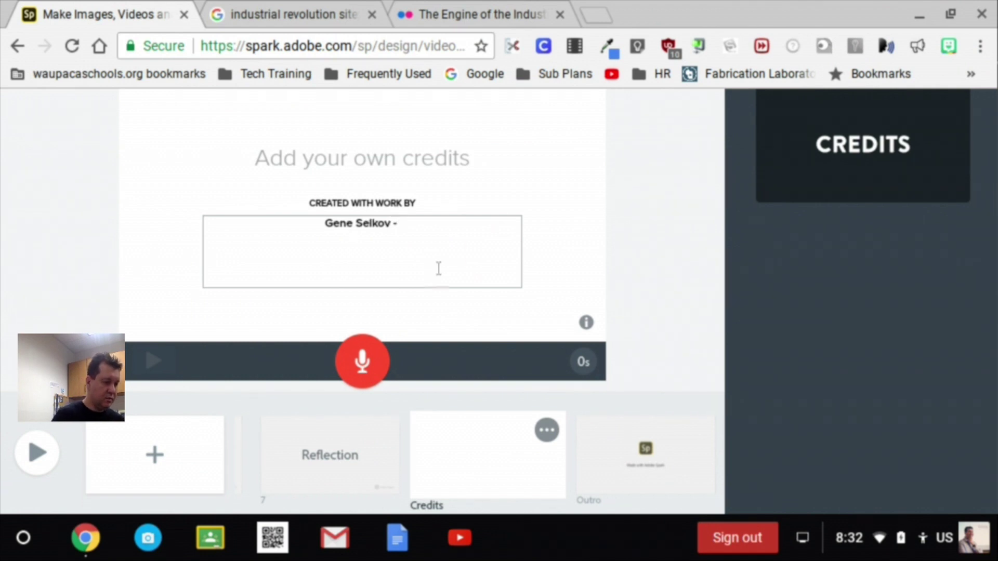
# Copy the Flickr title and paste it after the photographer's name in the credits.
pyautogui.click(470, 17)
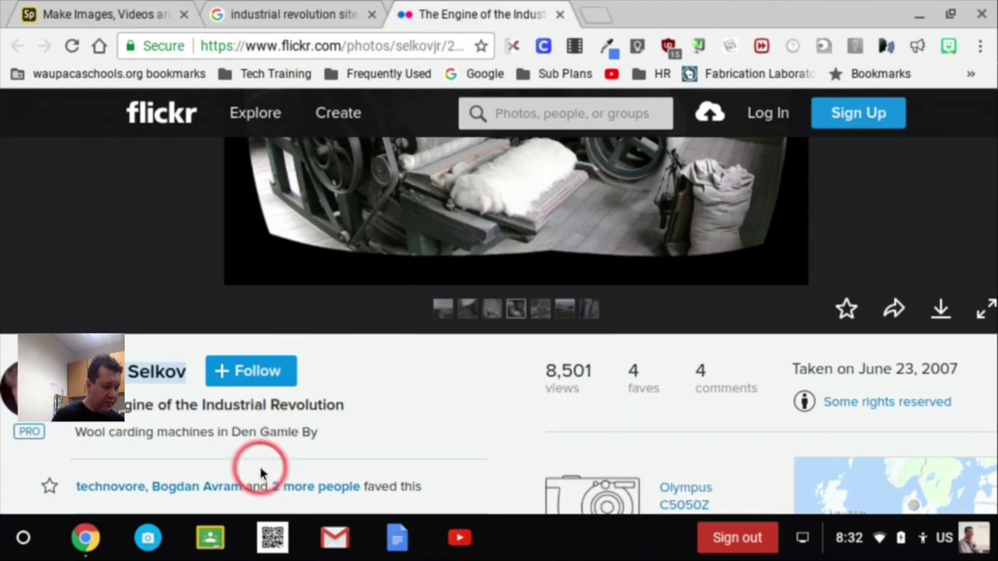
pyautogui.click(358, 410)
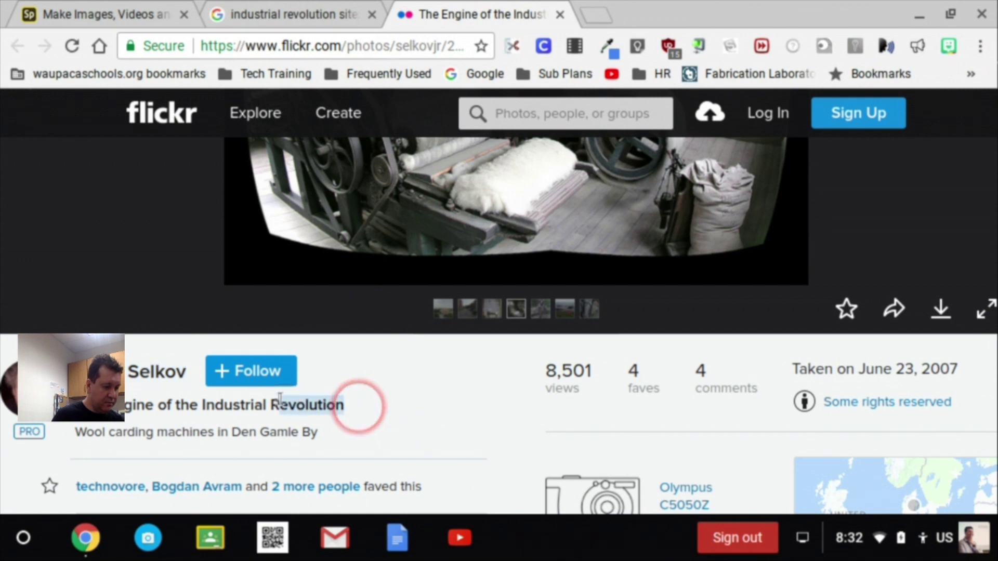
pyautogui.moveTo(280, 398); pyautogui.dragTo(93, 405)
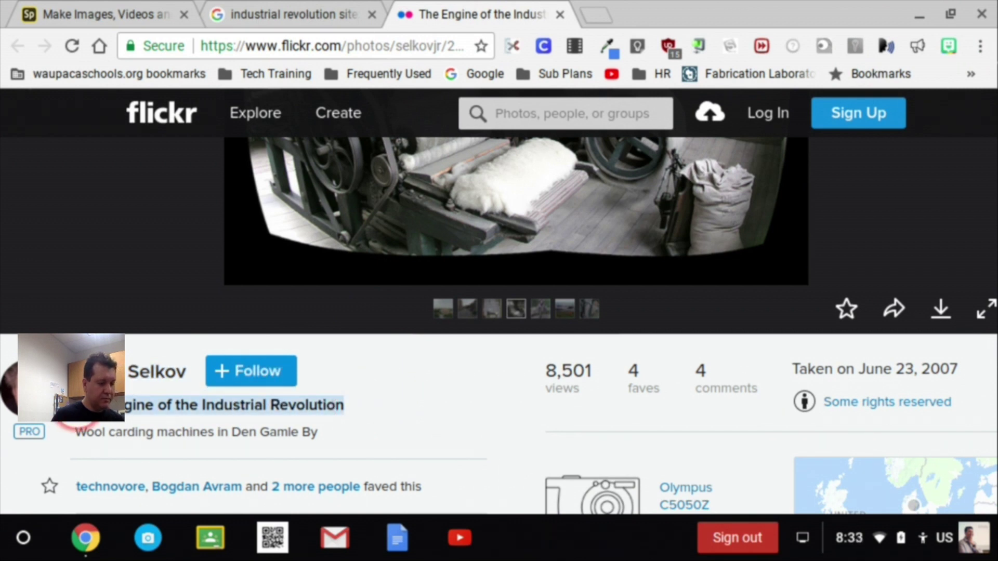
pyautogui.click(89, 15)
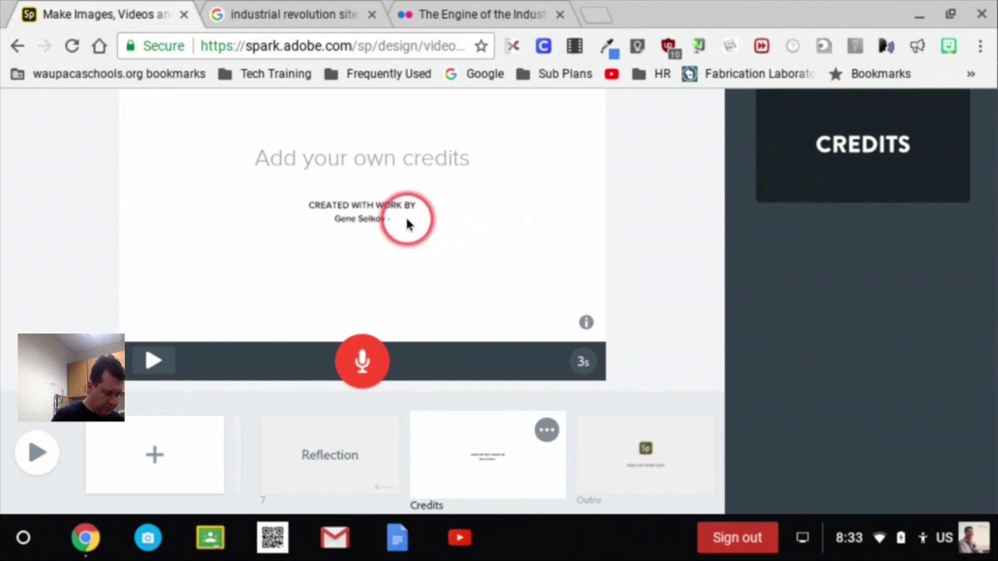
pyautogui.click(407, 222)
pyautogui.rightClick(413, 225)
pyautogui.click(402, 231)
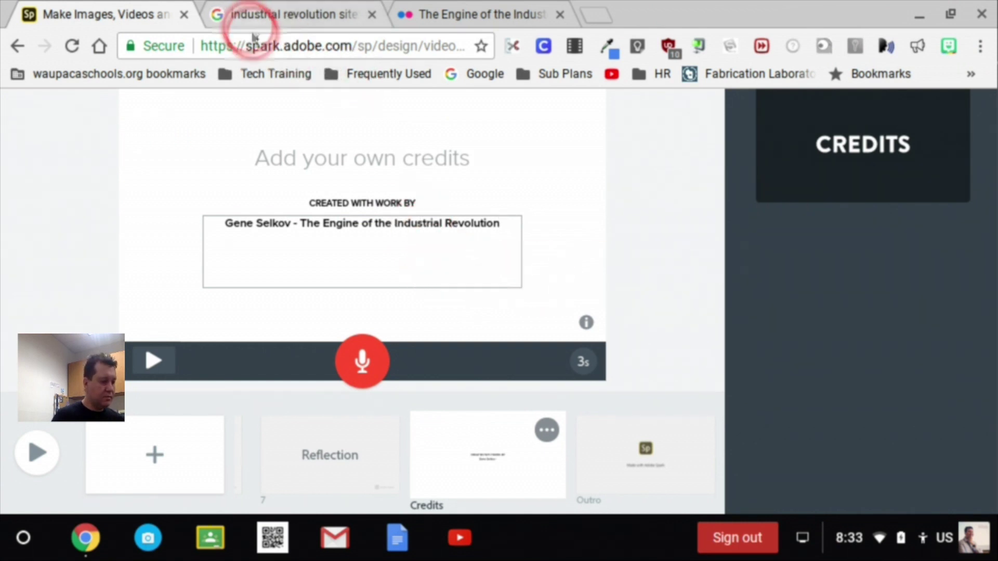
pyautogui.scroll(3, 685, 350)
pyautogui.scroll(-4, 685, 354)
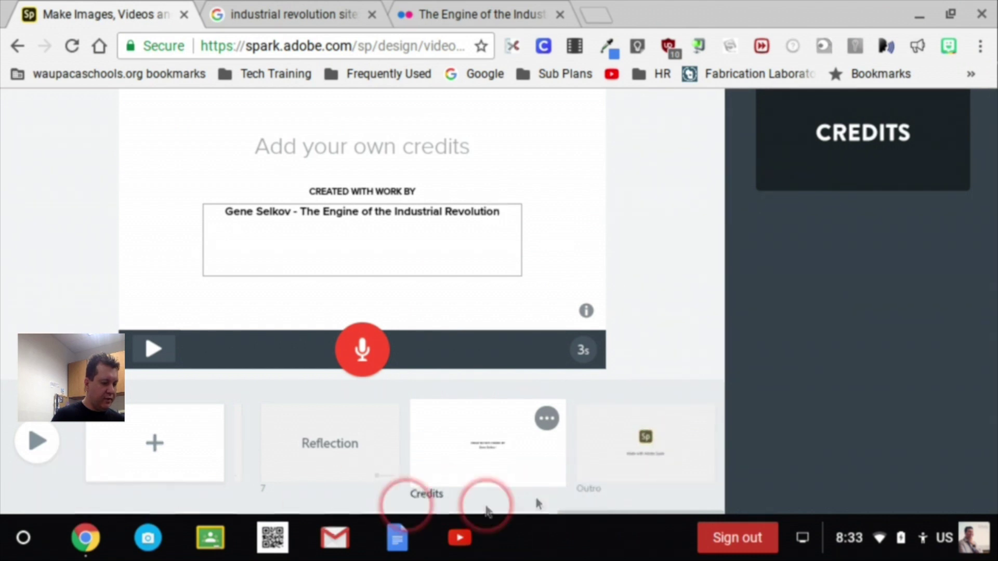
pyautogui.scroll(-1, 541, 472)
# Return to the Industrial Revolution title slide and choose Photo from its add-content menu.
pyautogui.click(645, 505)
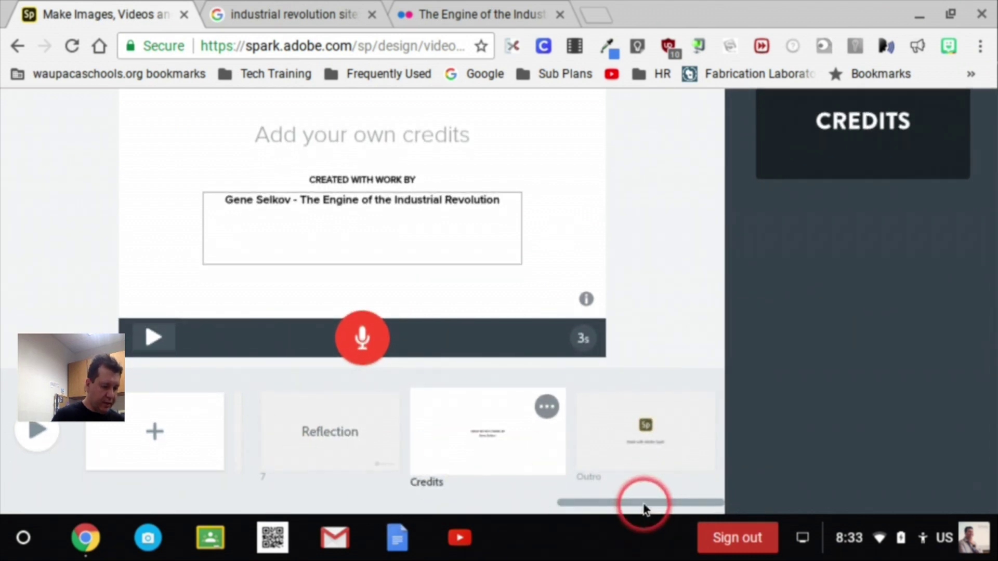
pyautogui.moveTo(643, 507); pyautogui.dragTo(367, 488)
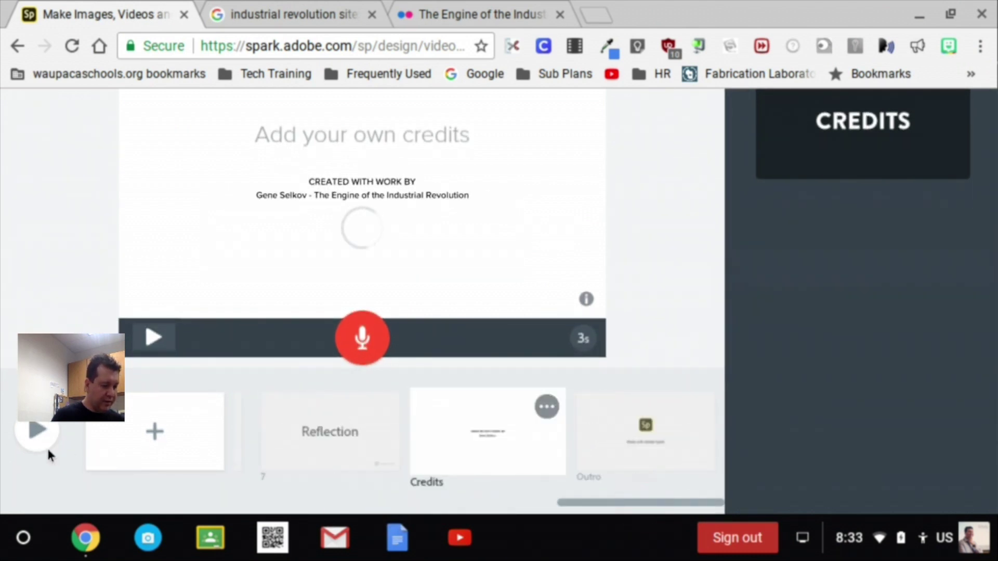
pyautogui.click(350, 397)
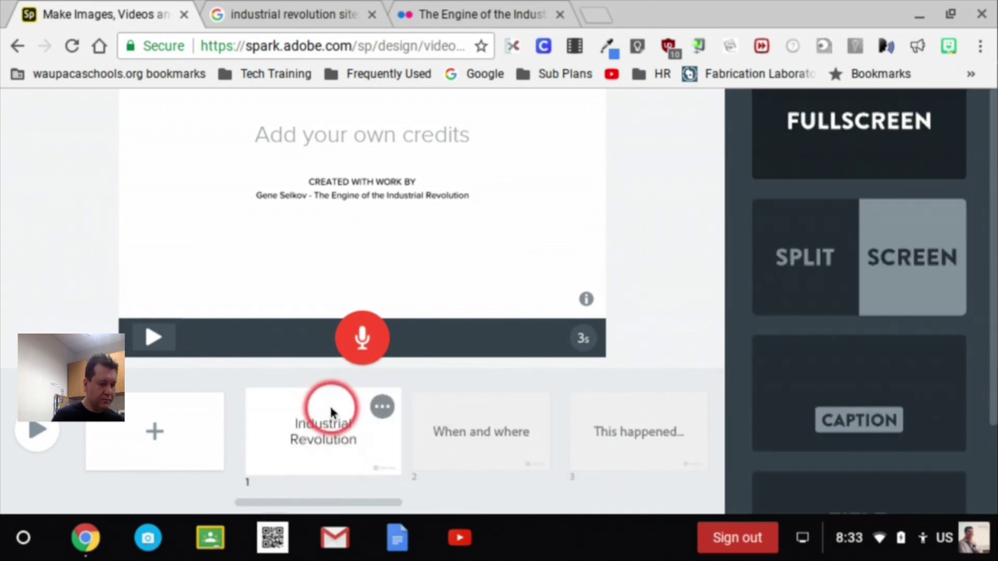
pyautogui.click(216, 176)
pyautogui.click(187, 116)
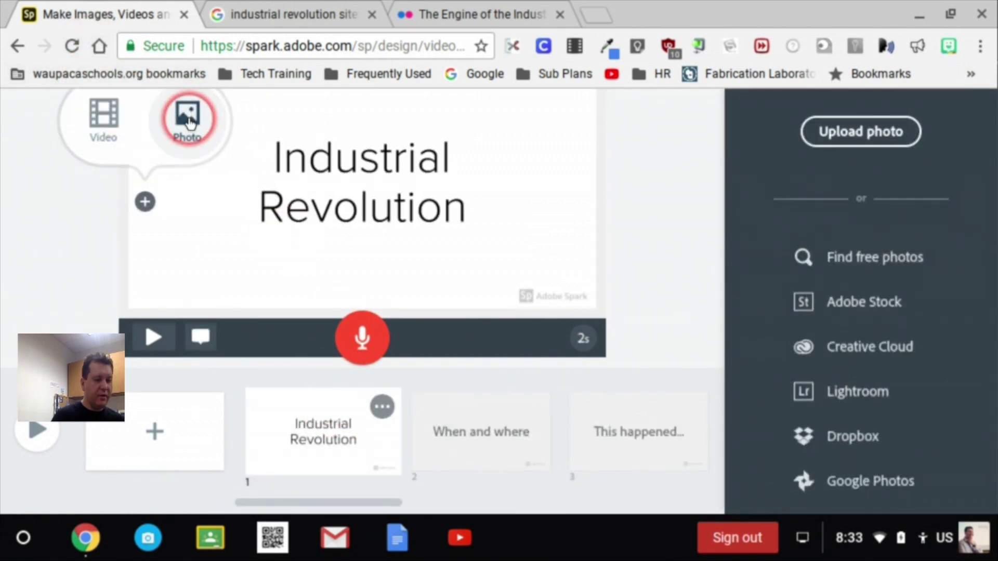
pyautogui.click(845, 255)
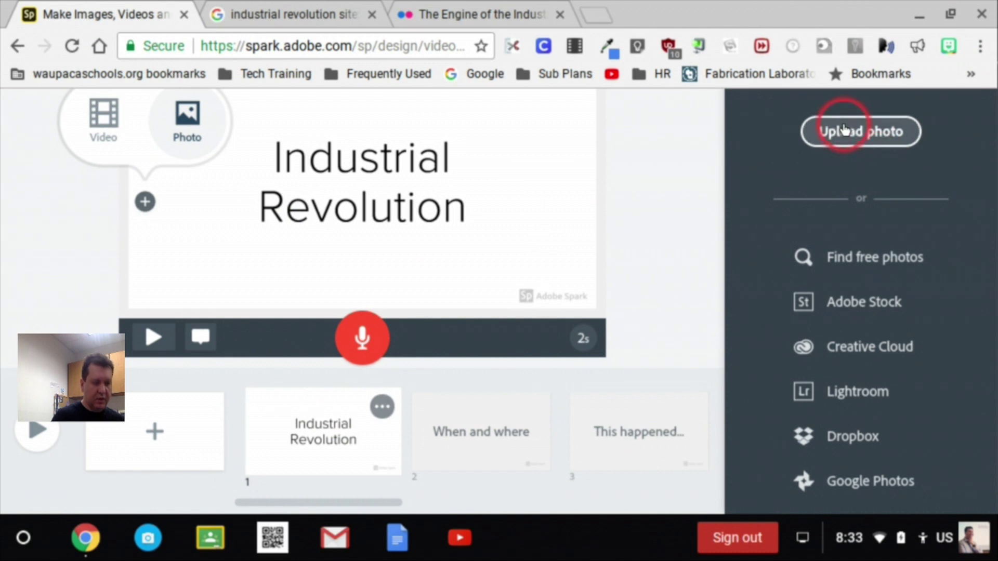
pyautogui.click(442, 25)
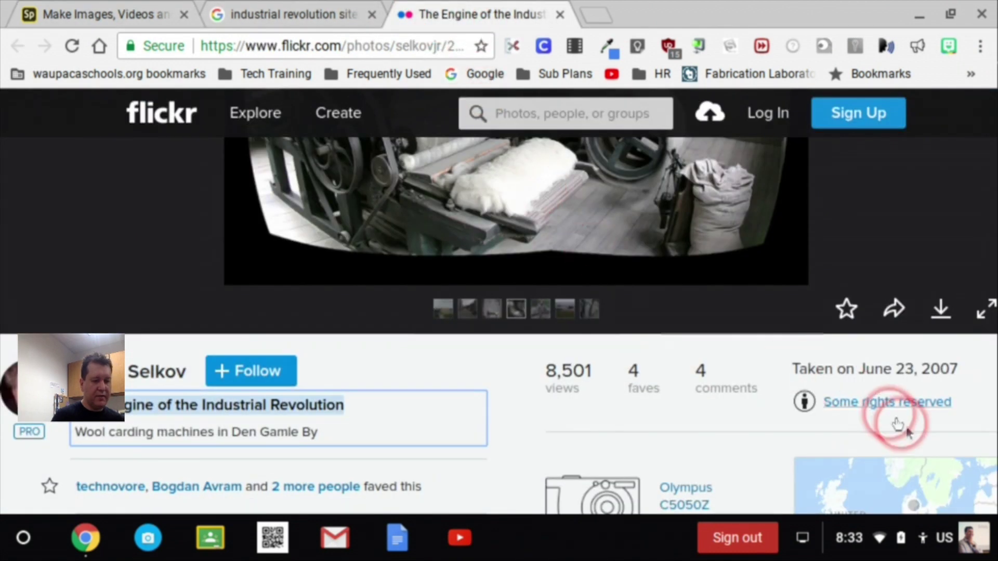
# Download the carding-machine photo from Flickr at its Original 1200 × 800 size.
pyautogui.click(941, 311)
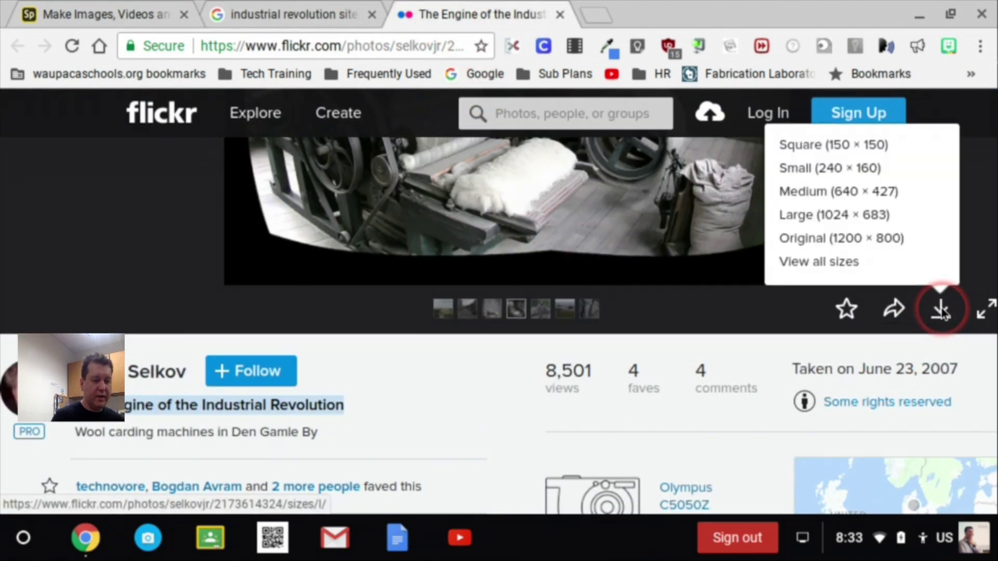
pyautogui.click(874, 244)
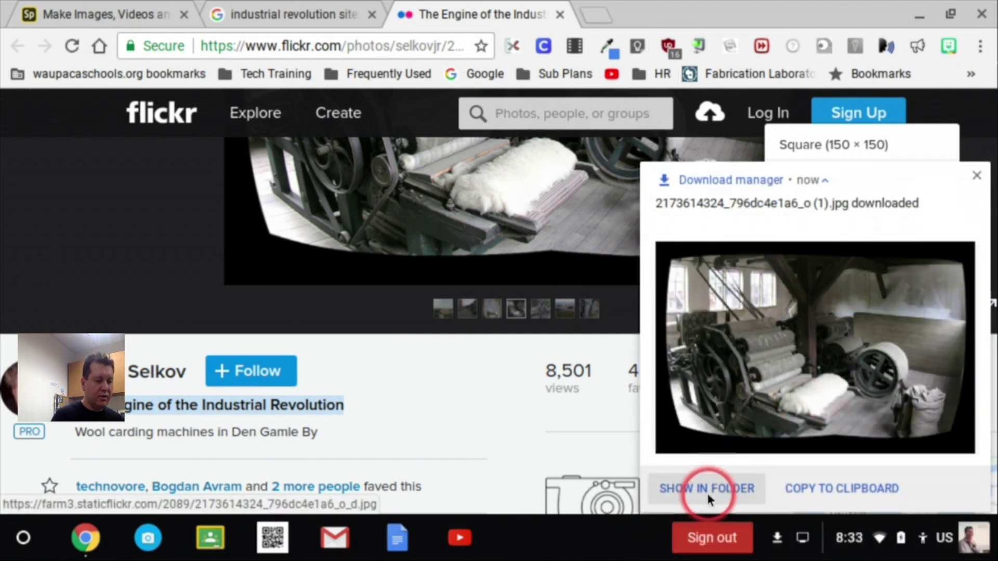
pyautogui.click(108, 17)
# Upload the downloaded carding-machine JPG as the Industrial Revolution title slide's photo.
pyautogui.click(852, 156)
pyautogui.click(861, 143)
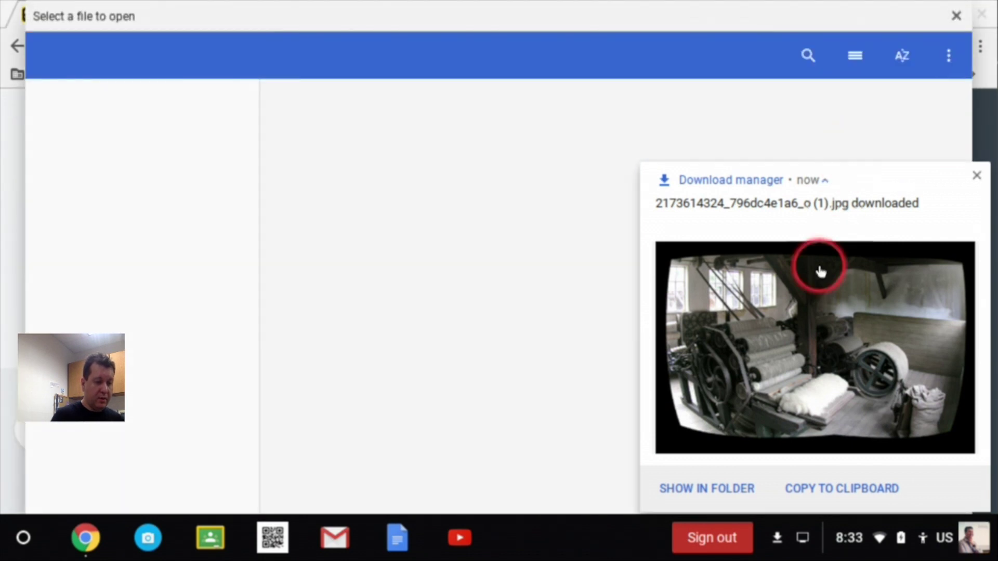
pyautogui.click(977, 176)
pyautogui.click(382, 132)
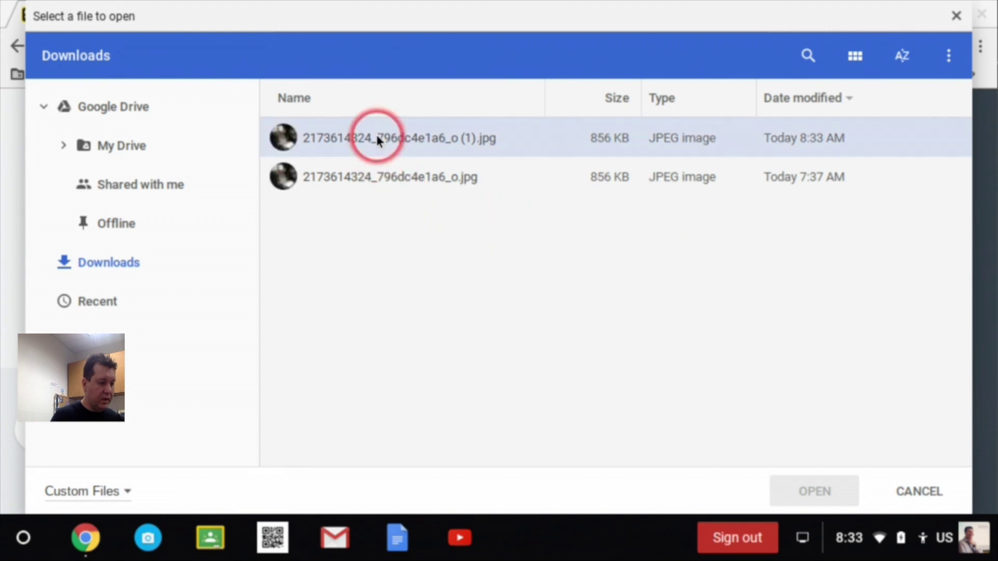
pyautogui.click(834, 492)
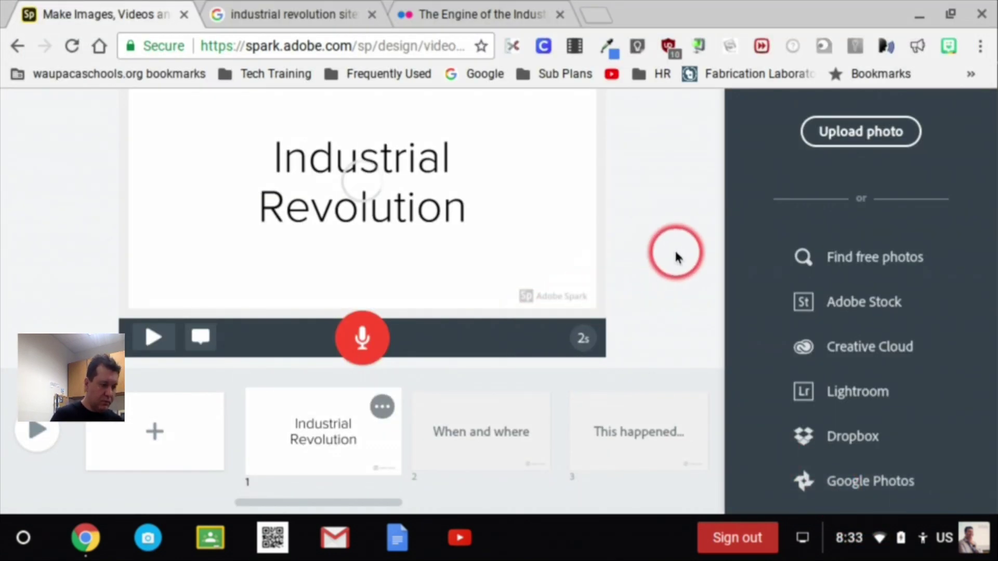
# Check the updated title slide, then open a blank new browser tab.
pyautogui.scroll(2, 676, 257)
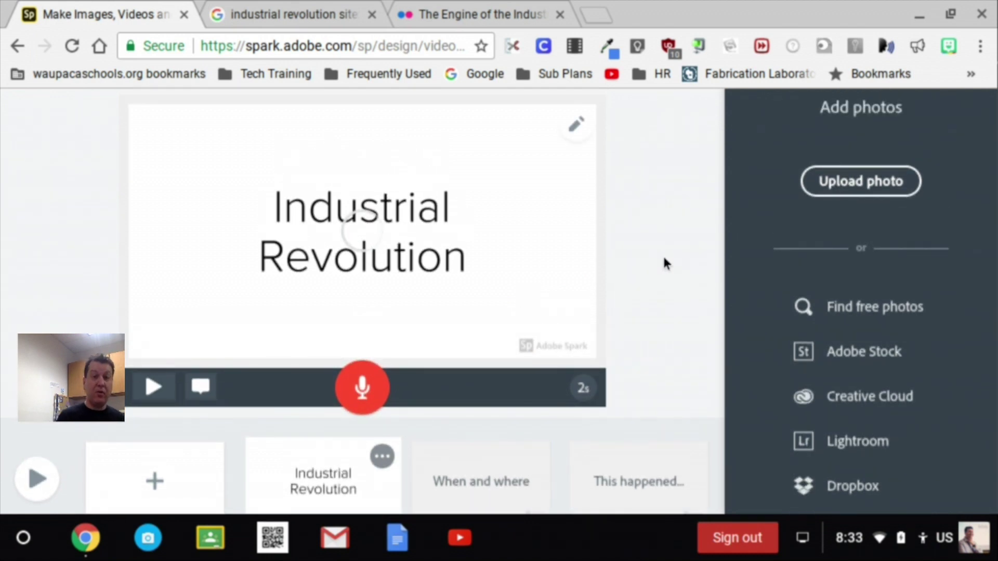
pyautogui.scroll(-1, 676, 255)
pyautogui.click(688, 256)
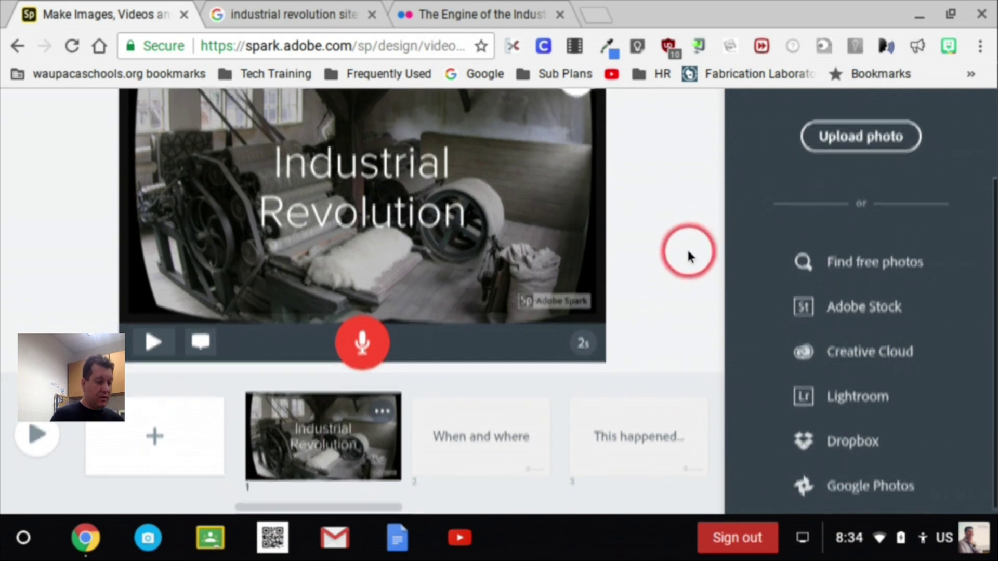
pyautogui.click(446, 422)
pyautogui.click(659, 37)
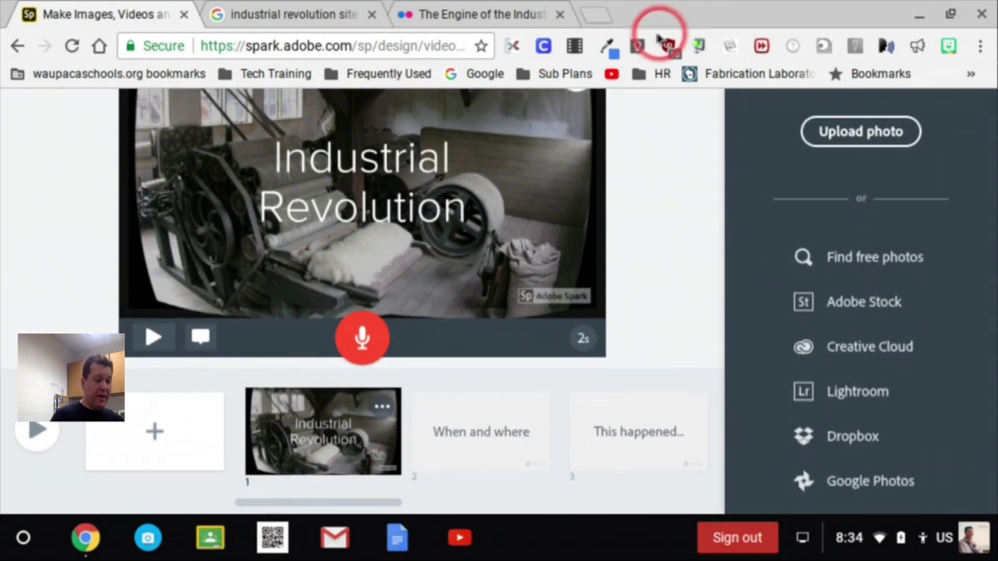
pyautogui.click(601, 7)
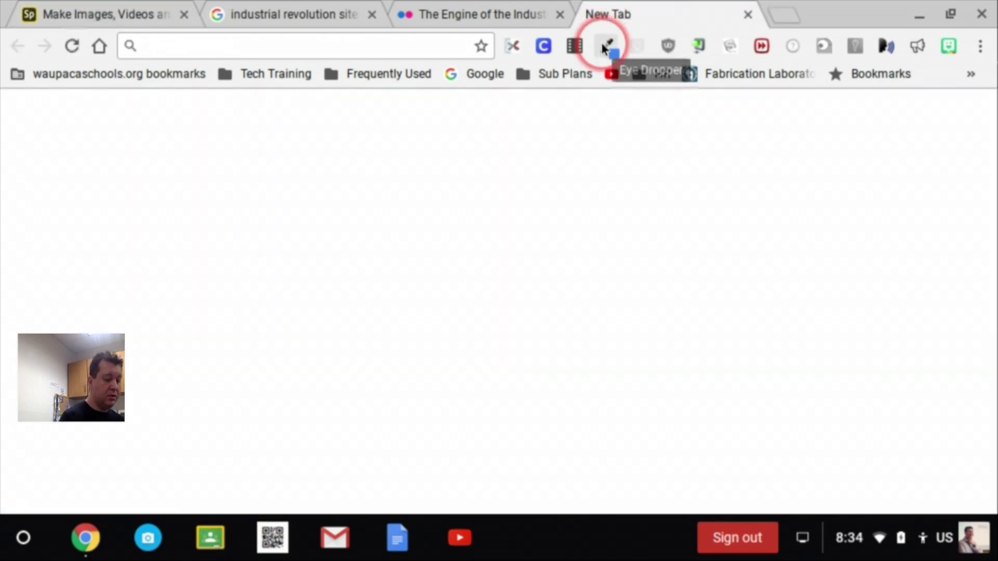
# Open Google Maps and get walking directions from New York to Boston.
pyautogui.write('maps')
pyautogui.press('Return')
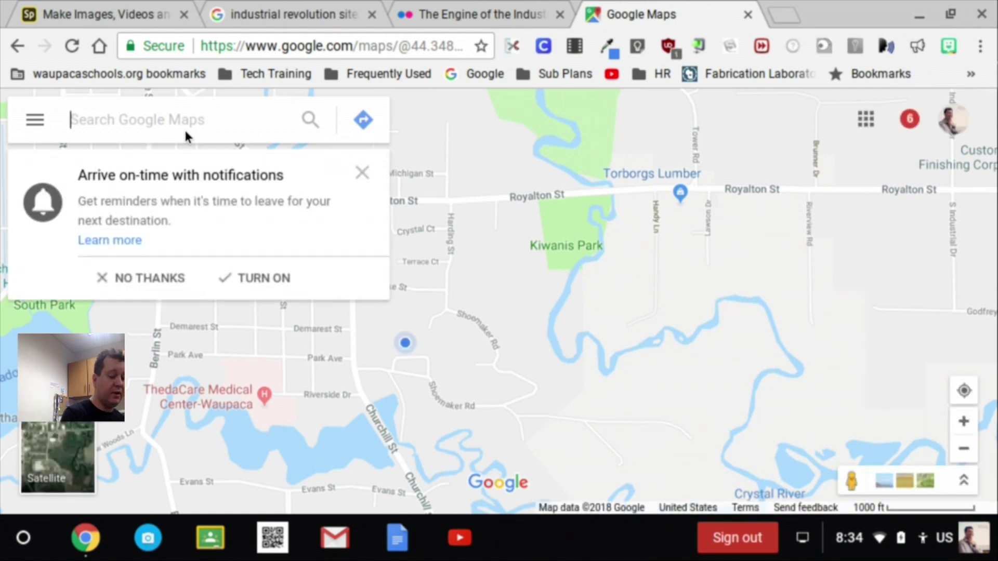
pyautogui.write('new')
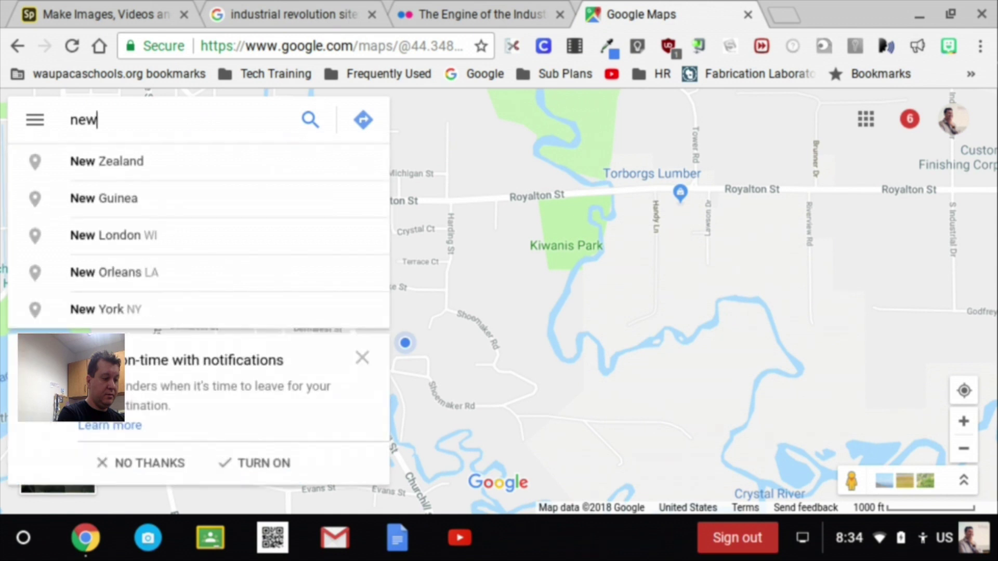
pyautogui.write(' york ')
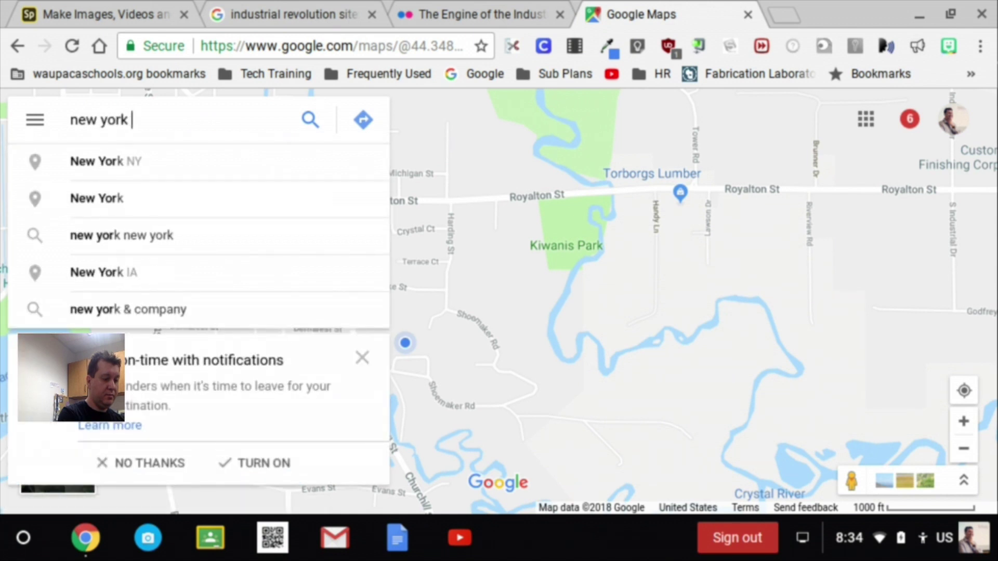
pyautogui.write('to bosto')
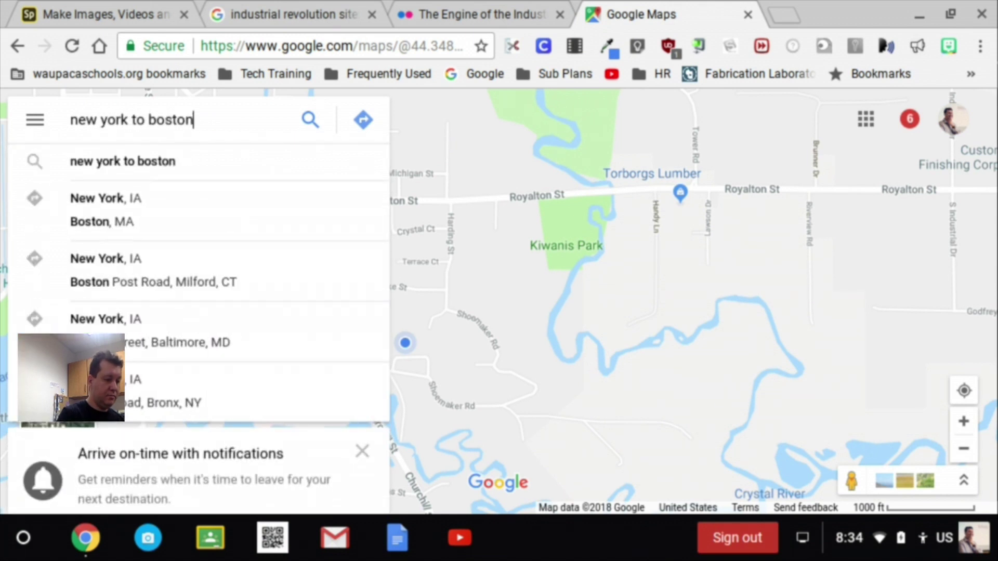
pyautogui.click(122, 165)
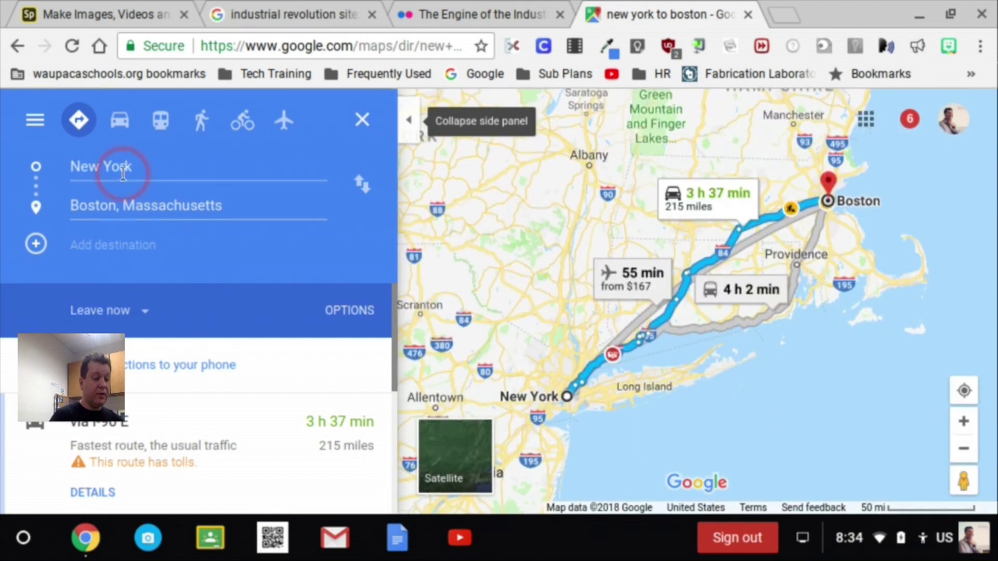
pyautogui.click(198, 124)
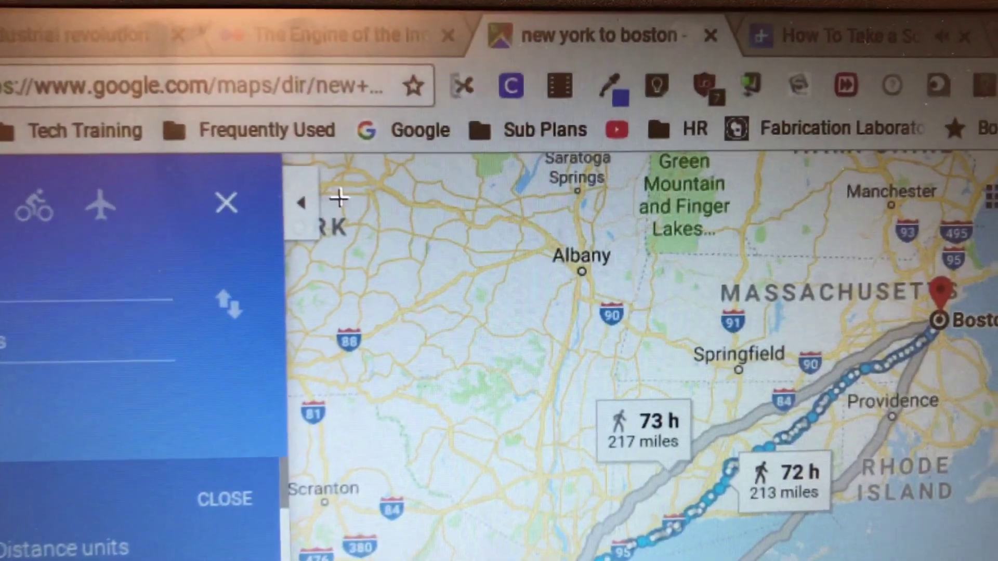
# Capture a screenshot of the map area showing the New York–Boston walking routes.
pyautogui.moveTo(338, 196); pyautogui.dragTo(951, 556)
pyautogui.moveTo(715, 488)
pyautogui.mouseDown()
pyautogui.moveTo(718, 507)
pyautogui.moveTo(727, 497)
pyautogui.mouseUp()
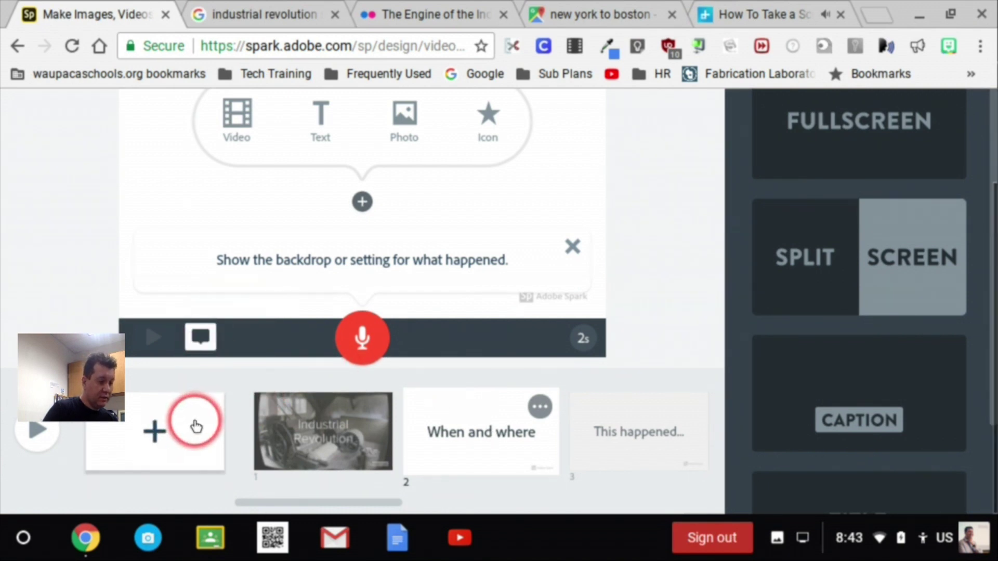
# Add 'Screenshot 2018-03-22 at 8.37.51 AM.png' as the When and where slide's photo.
pyautogui.scroll(2, 201, 424)
pyautogui.scroll(-1, 216, 431)
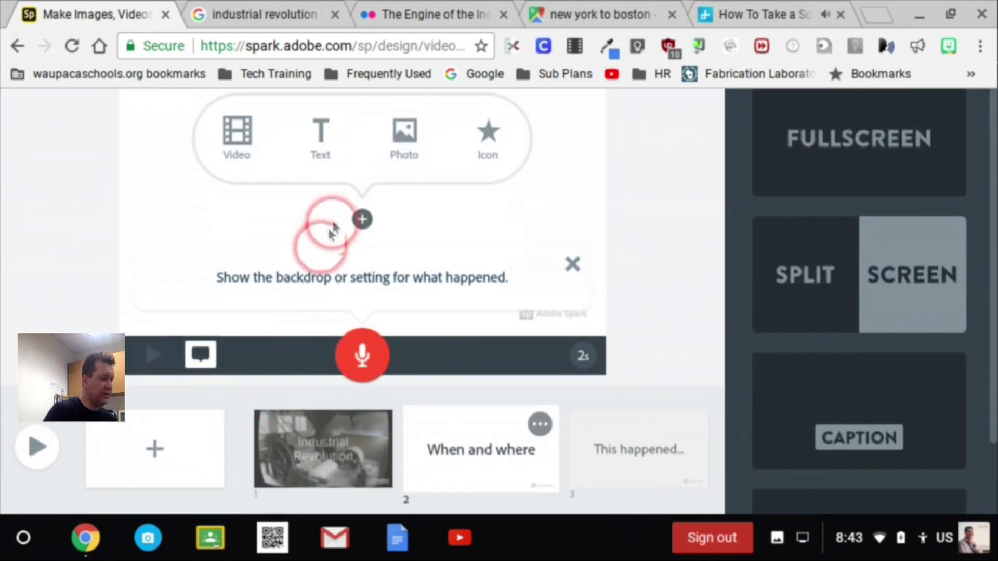
pyautogui.click(407, 140)
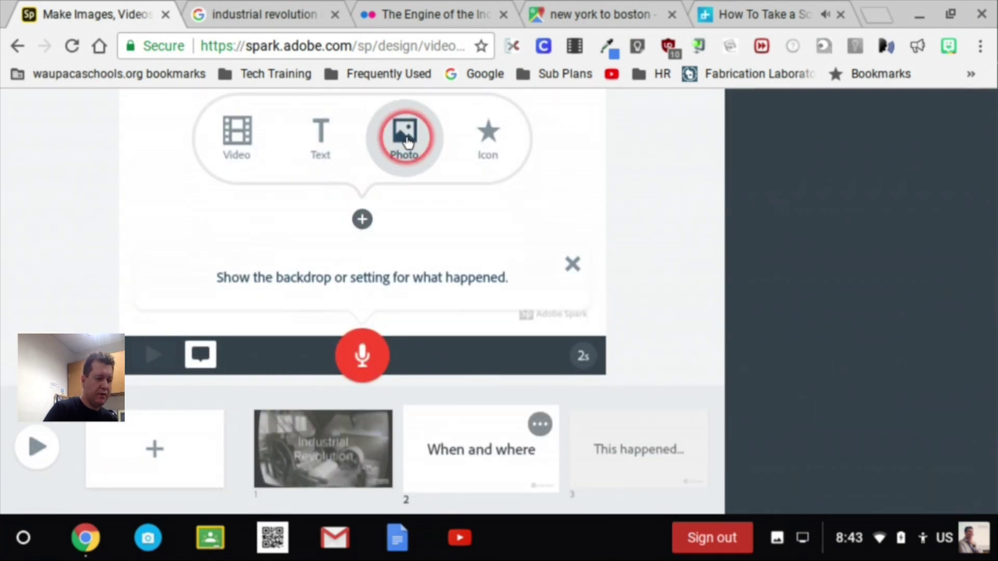
pyautogui.click(890, 151)
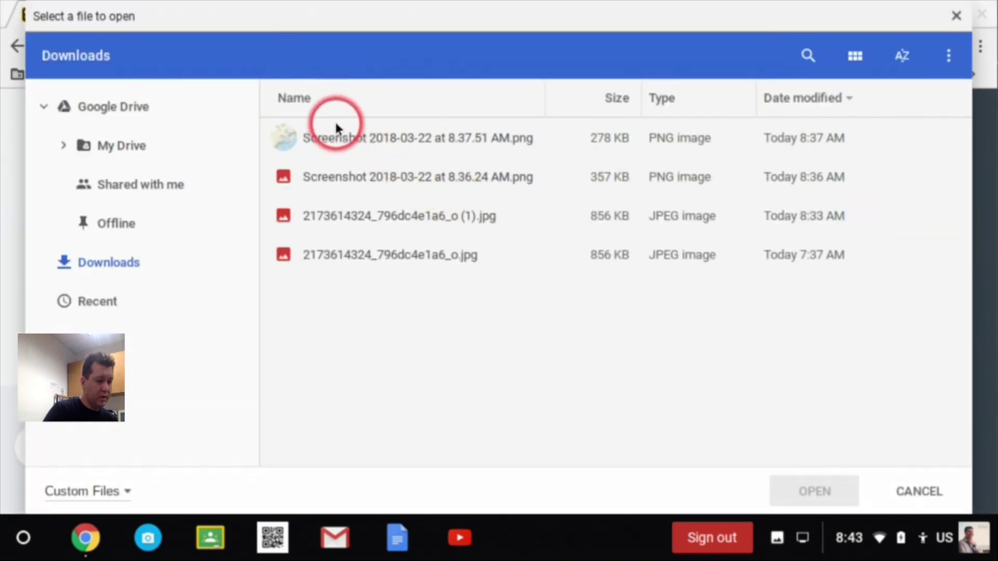
pyautogui.click(338, 138)
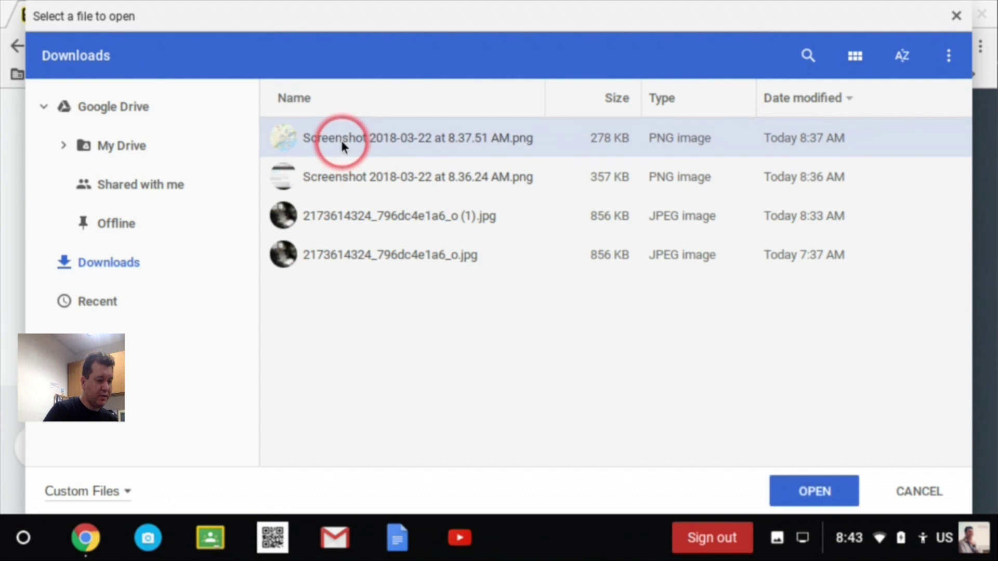
pyautogui.click(817, 493)
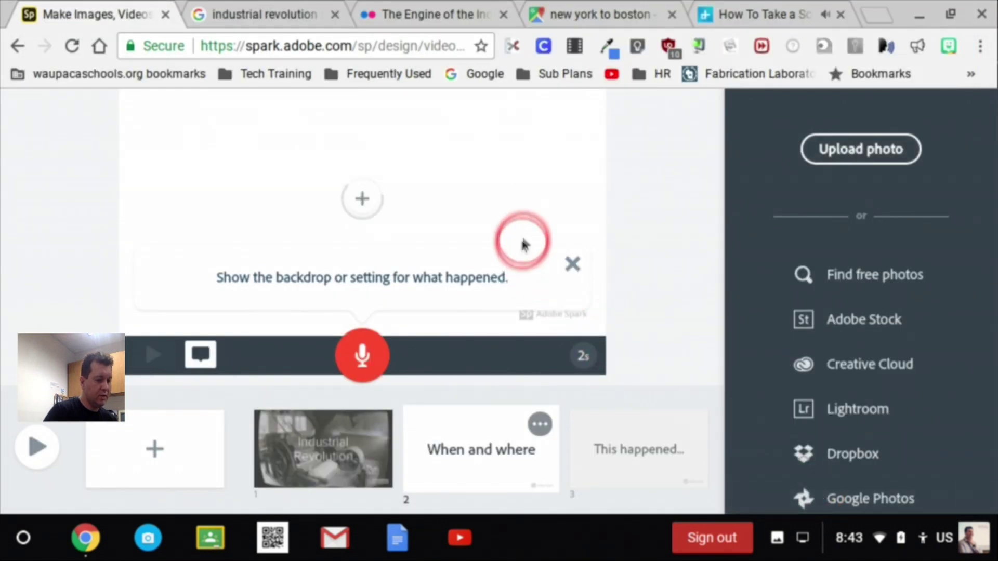
pyautogui.scroll(2, 682, 226)
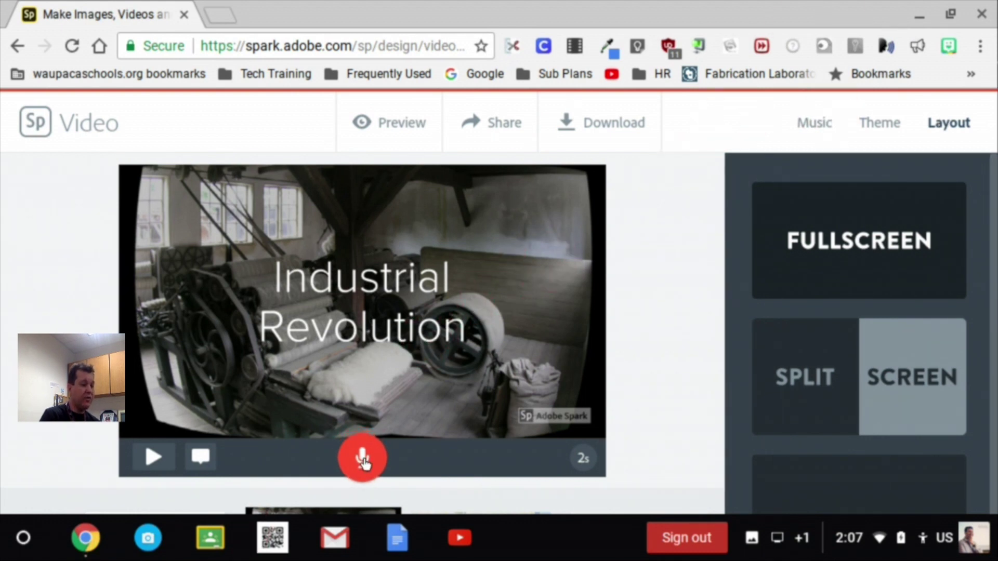
# Allow microphone access and record an 11-second voiceover on the title slide.
pyautogui.click(364, 462)
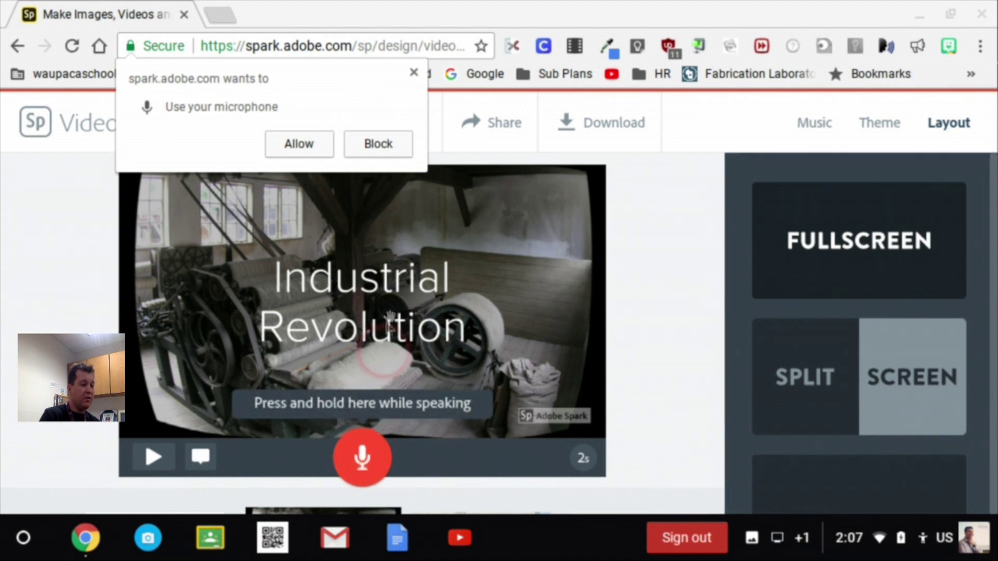
pyautogui.click(261, 130)
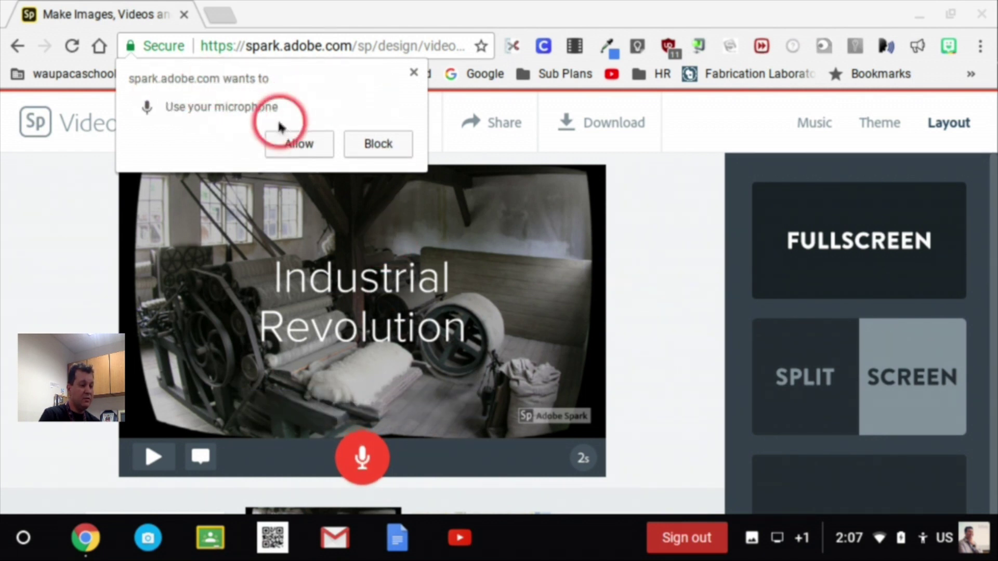
pyautogui.click(294, 144)
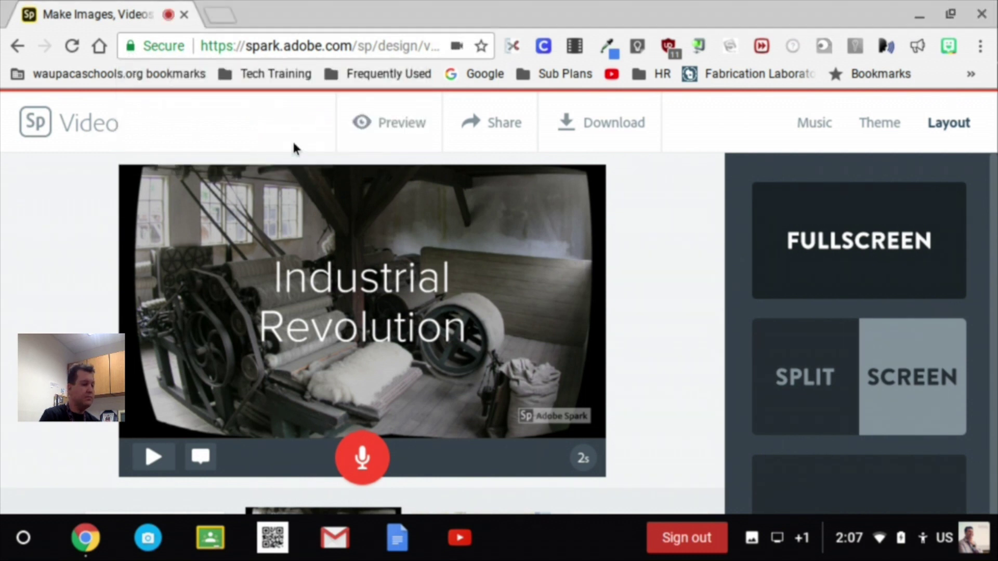
pyautogui.click(362, 458)
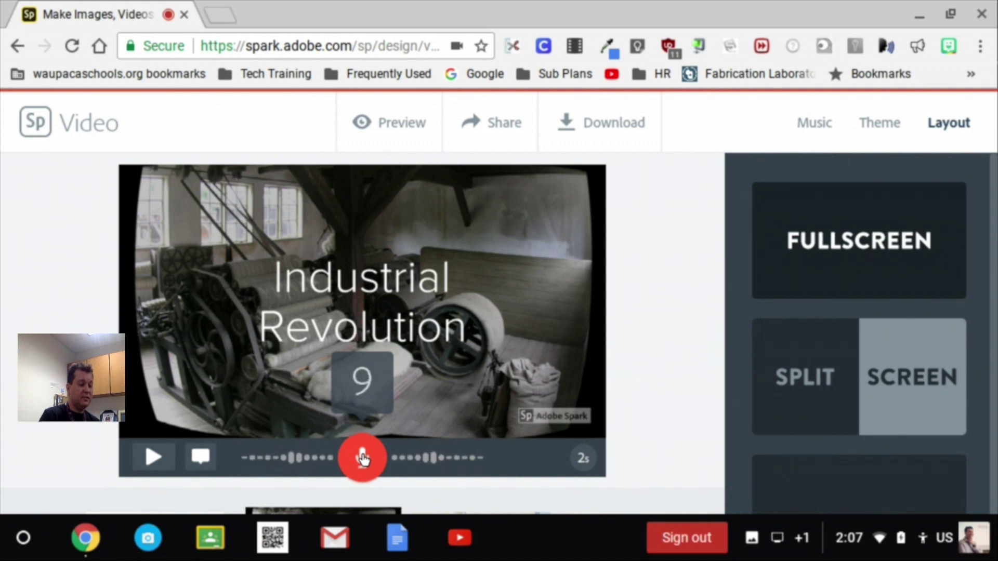
pyautogui.moveTo(363, 459); pyautogui.dragTo(364, 462)
# Play back the recorded voiceover, then stop the playback.
pyautogui.moveTo(718, 423); pyautogui.dragTo(696, 429)
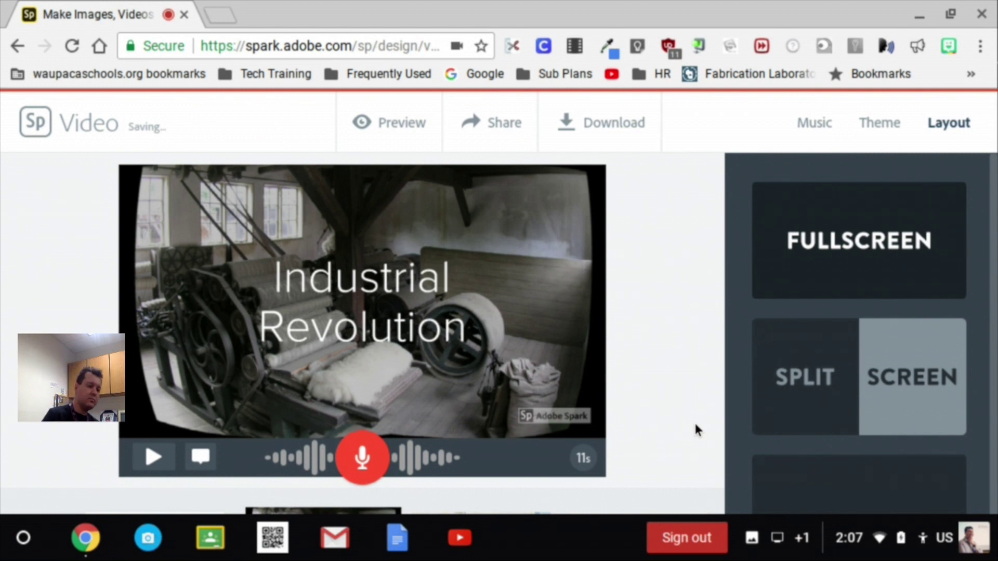
pyautogui.click(150, 457)
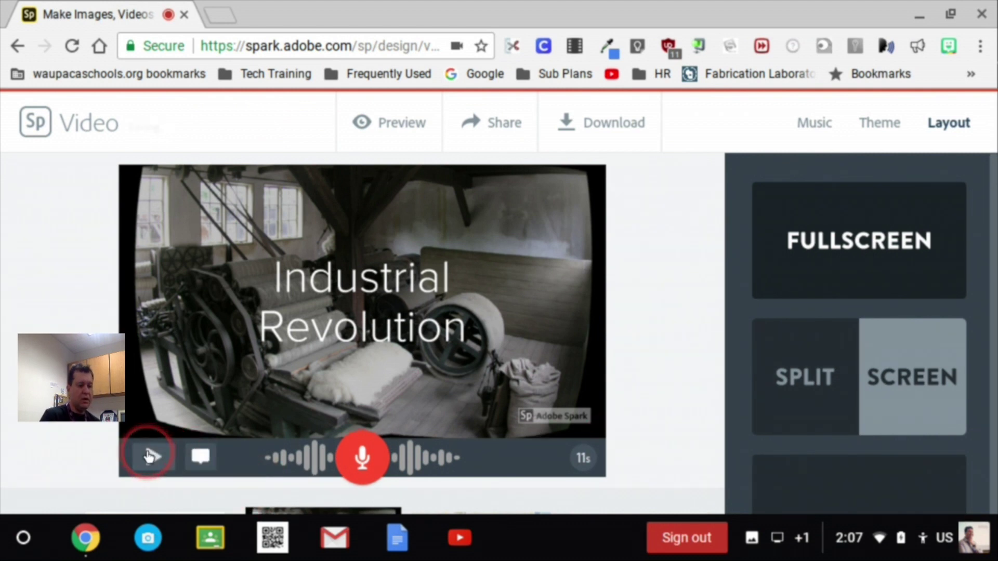
pyautogui.click(153, 460)
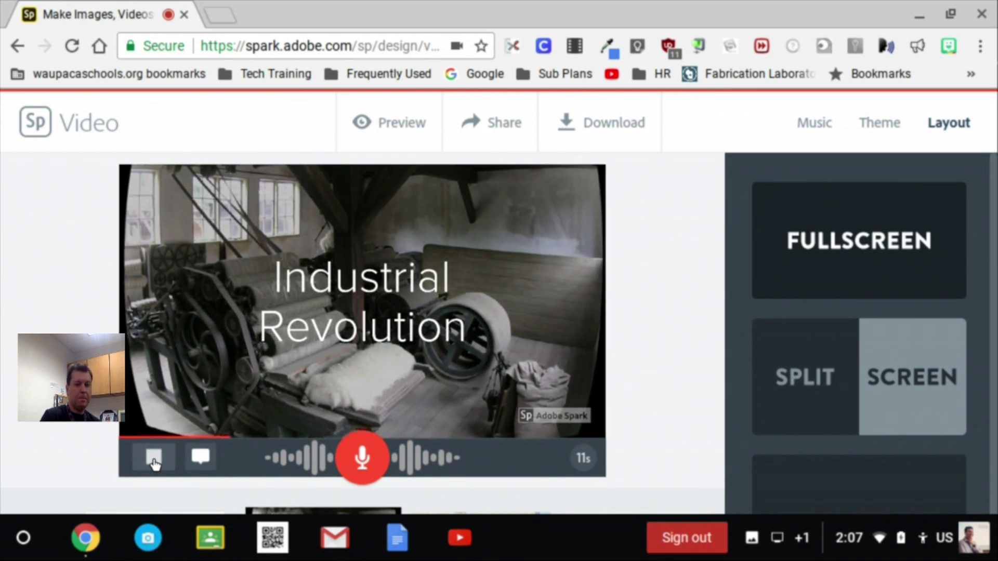
pyautogui.click(154, 460)
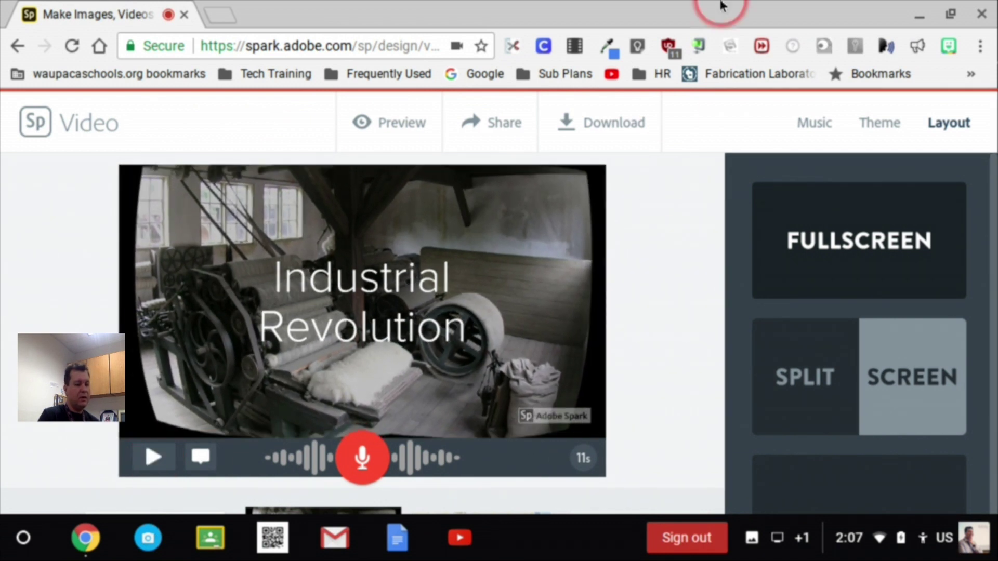
# Download the video as Tell What Happened (1).mp4 and show it in its folder.
pyautogui.click(595, 138)
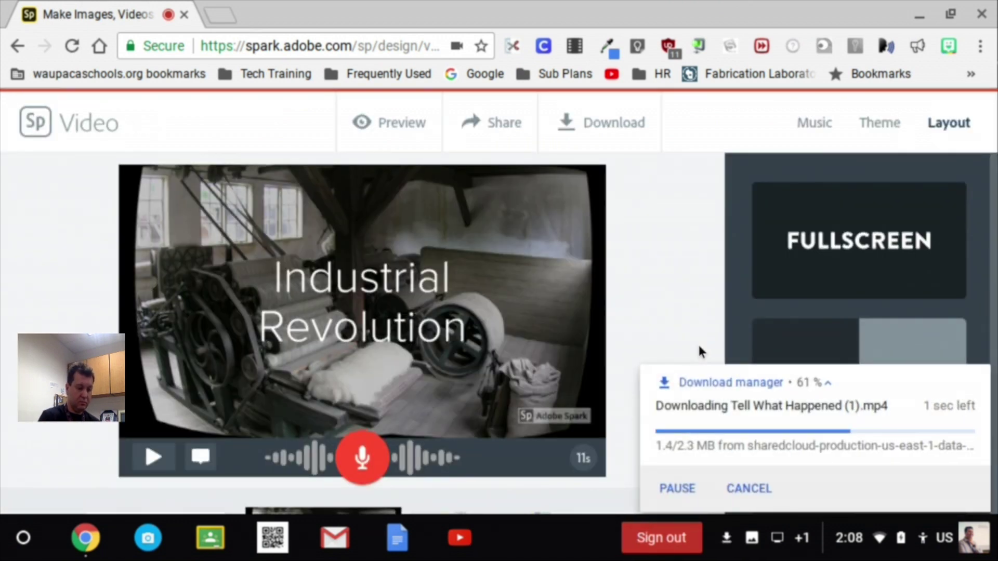
pyautogui.click(724, 339)
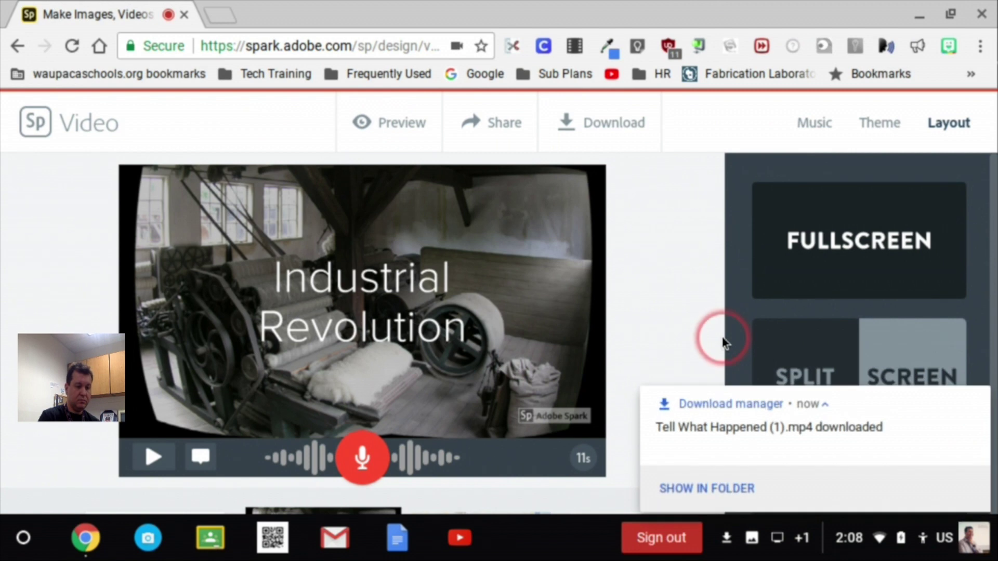
pyautogui.click(688, 486)
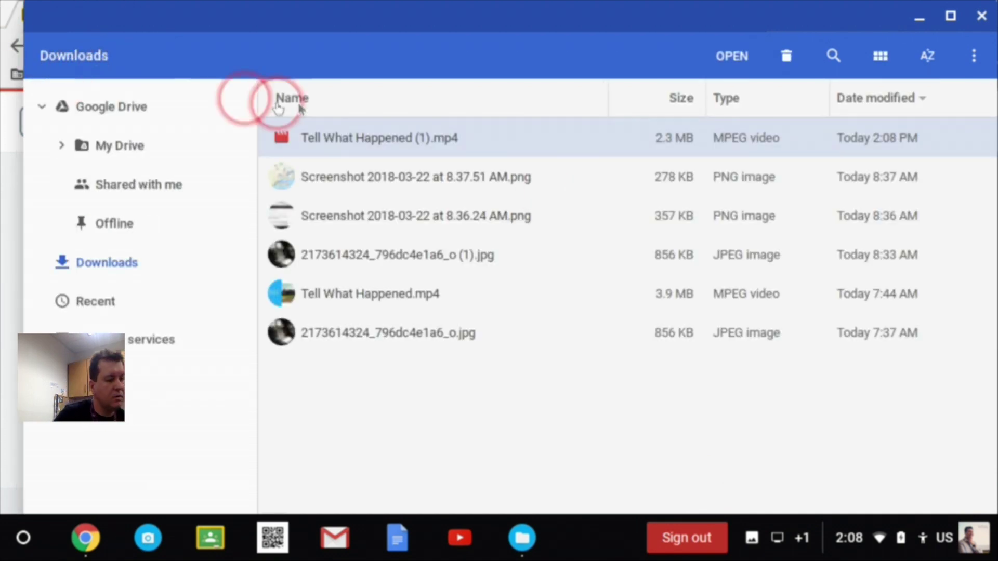
# Rename Tell What Happened (1).mp4 in Downloads to Art 9.mp4.
pyautogui.rightClick(347, 136)
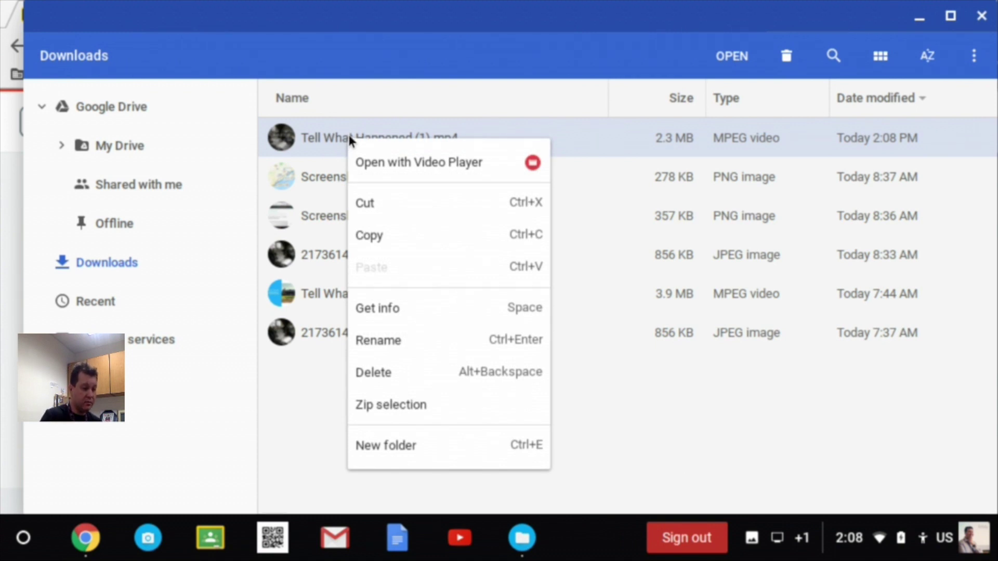
pyautogui.moveTo(396, 357)
pyautogui.mouseDown()
pyautogui.moveTo(392, 330)
pyautogui.moveTo(387, 341)
pyautogui.mouseUp()
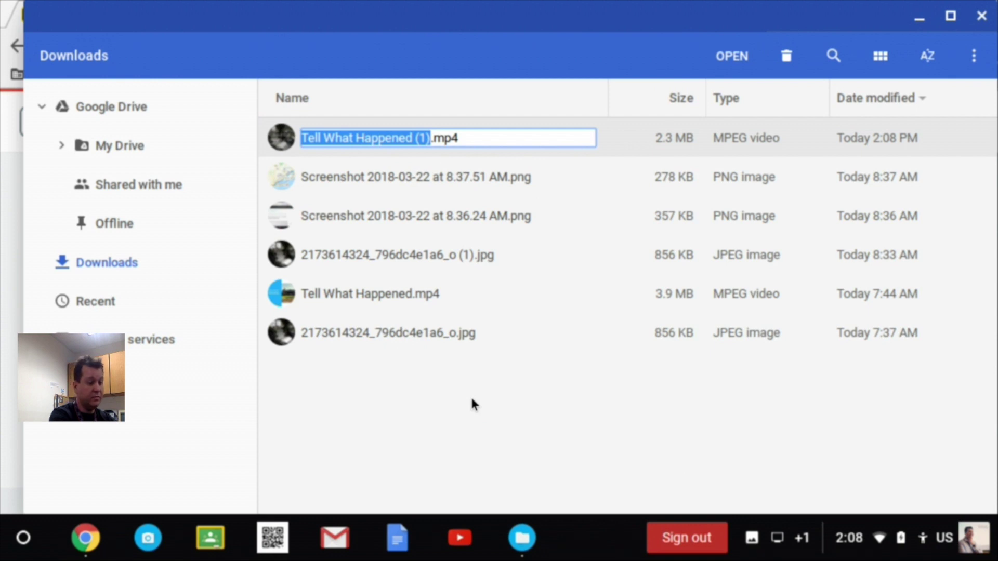
pyautogui.write('Art 9')
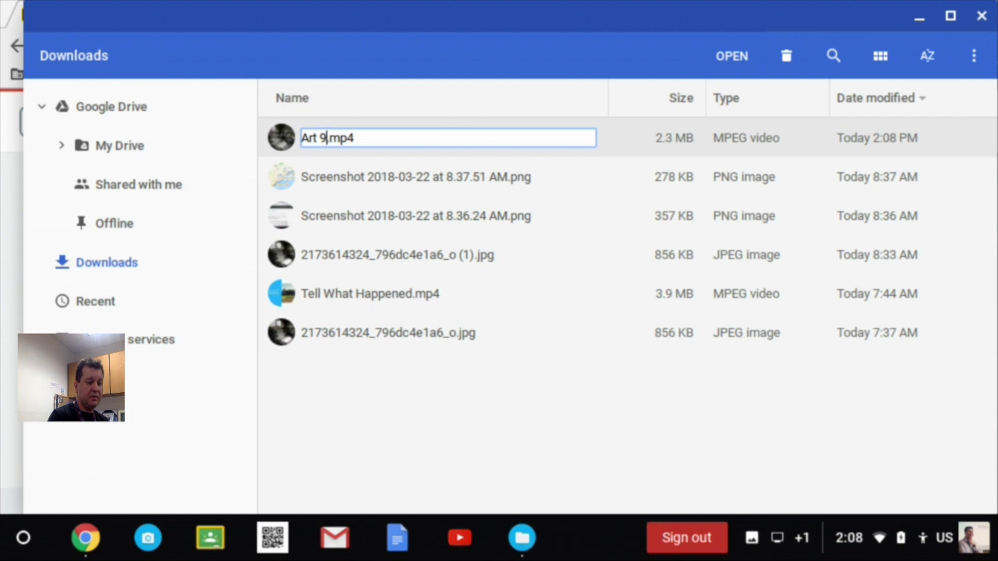
pyautogui.press('Return')
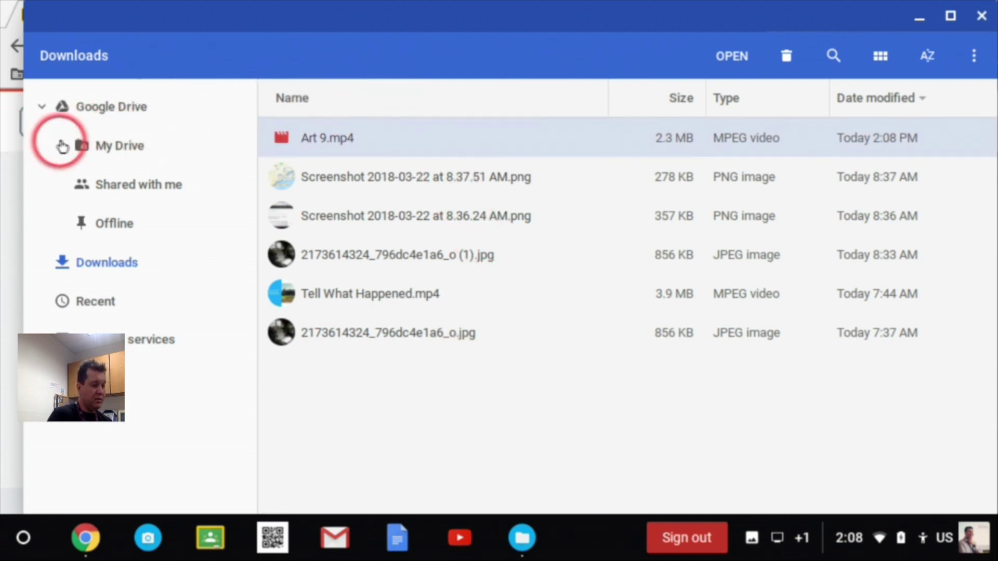
# Copy Art 9.mp4 into My Drive and expand My Drive's folder tree.
pyautogui.moveTo(325, 136); pyautogui.dragTo(88, 144)
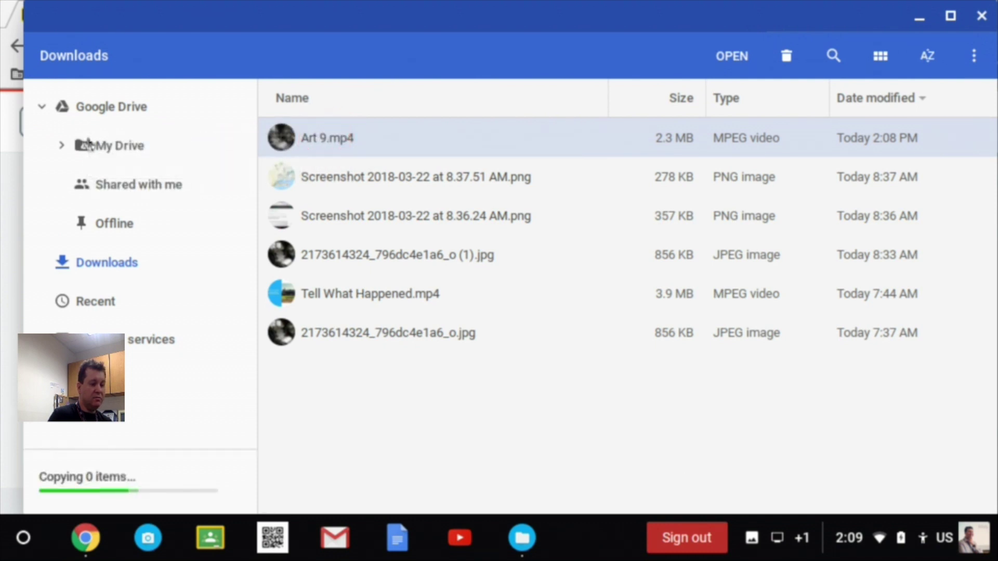
pyautogui.click(62, 147)
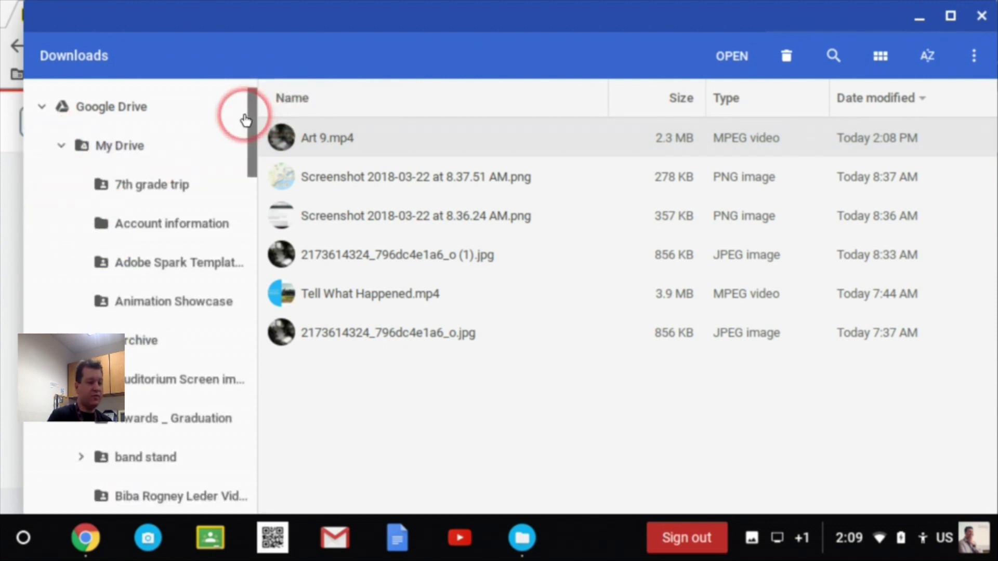
pyautogui.moveTo(252, 112); pyautogui.dragTo(294, 407)
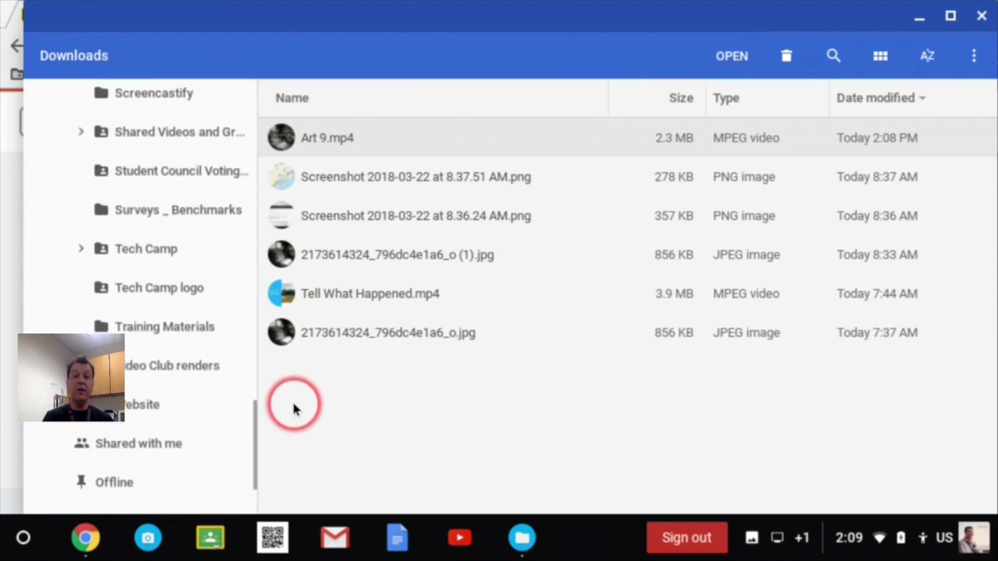